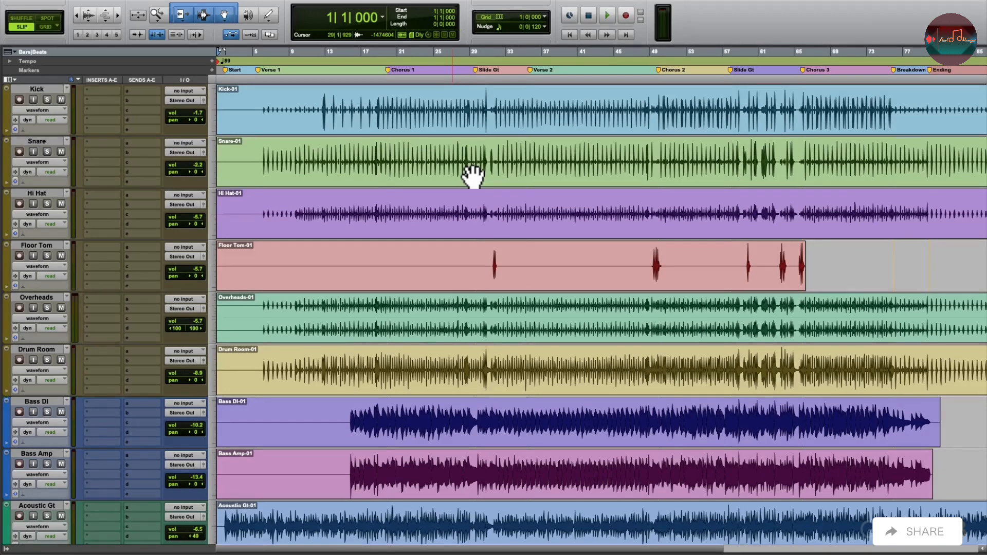
- Increase the Vocal track's height and store a memory location named All Tracks with time properties None, Track Visibility and Track Heights enabled
{"action": "scroll", "coordinate": [473, 206], "scroll_direction": "down", "scroll_amount": 10}
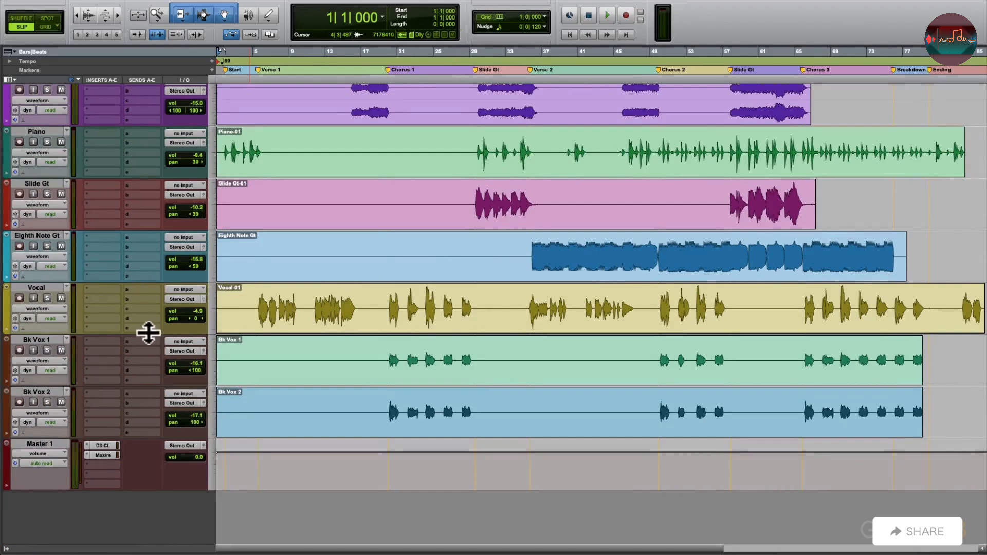
{"action": "left_click_drag", "start_coordinate": [148, 333], "coordinate": [147, 432]}
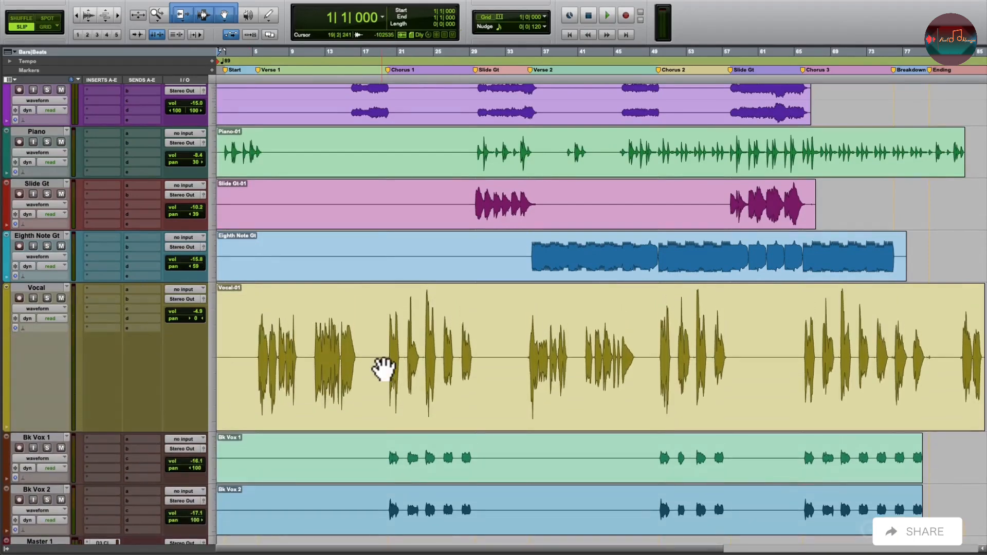
{"action": "key", "text": "KP_Enter"}
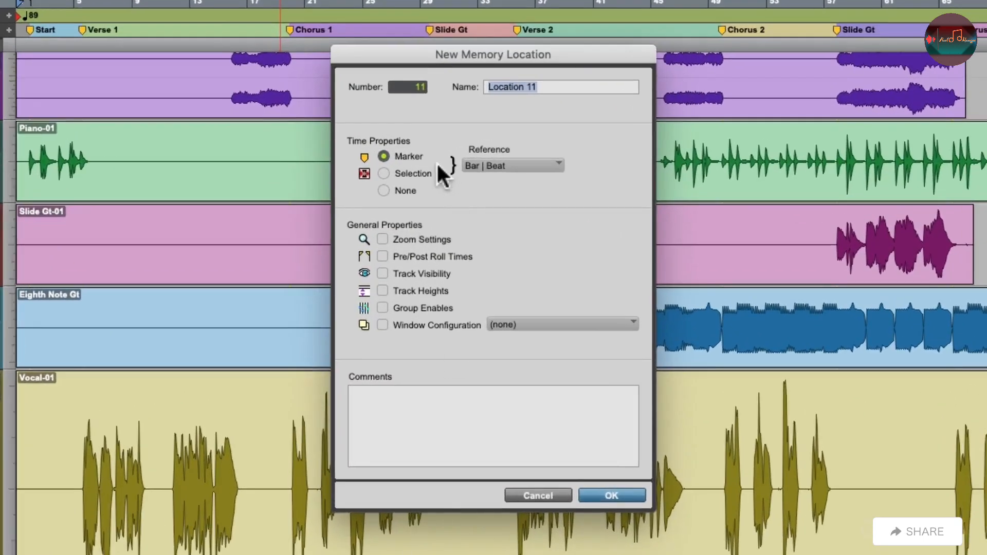
{"action": "left_click", "coordinate": [385, 188]}
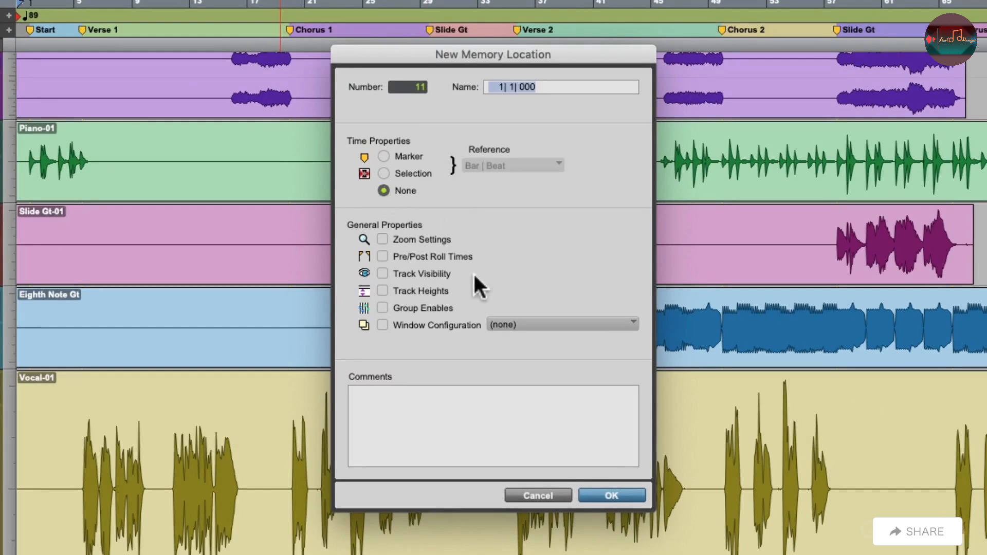
{"action": "left_click", "coordinate": [382, 273]}
{"action": "left_click", "coordinate": [382, 290]}
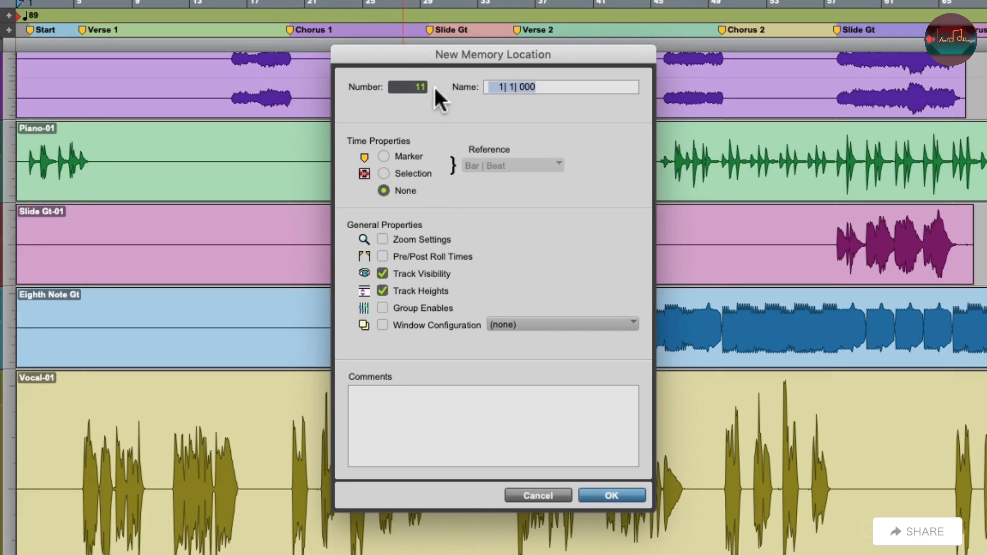
{"action": "type", "text": "All Tracks"}
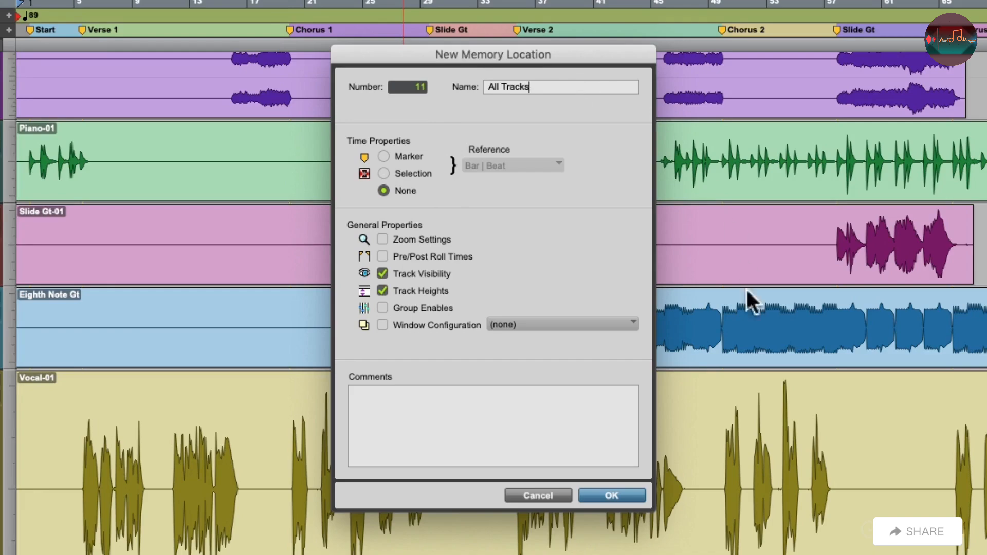
{"action": "left_click", "coordinate": [594, 495]}
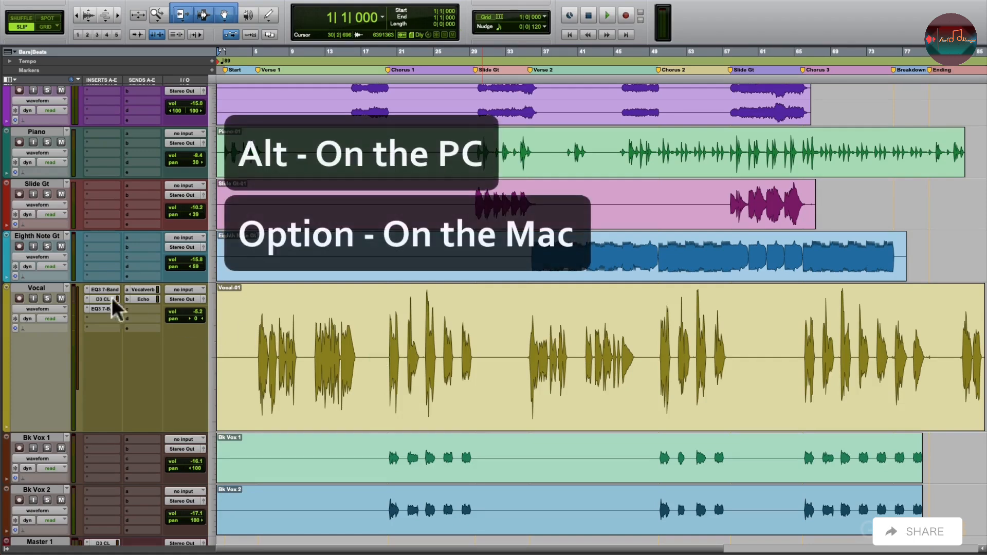
- Hide every track in the session except the Vocal track
{"action": "left_click", "coordinate": [51, 288], "text": "alt"}
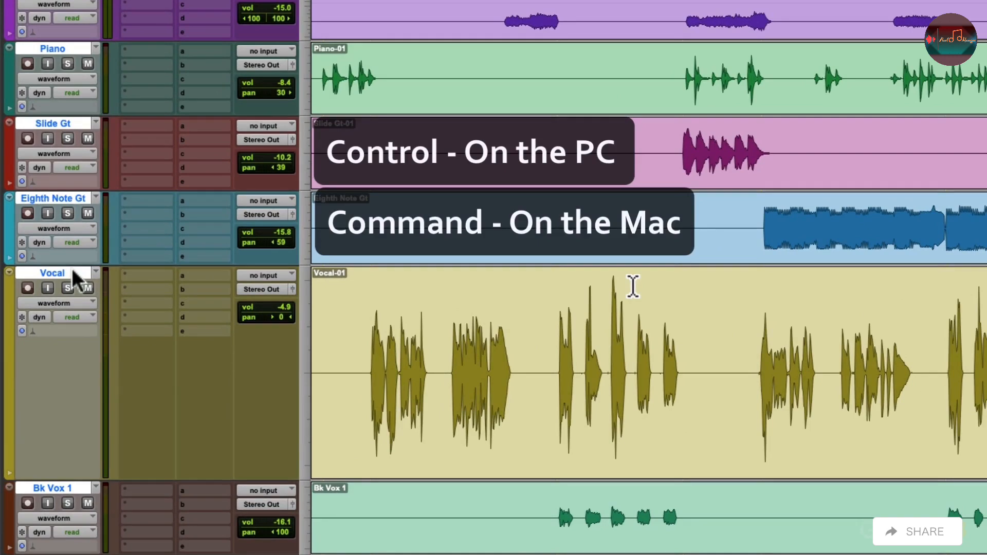
{"action": "left_click", "coordinate": [72, 272], "text": "super"}
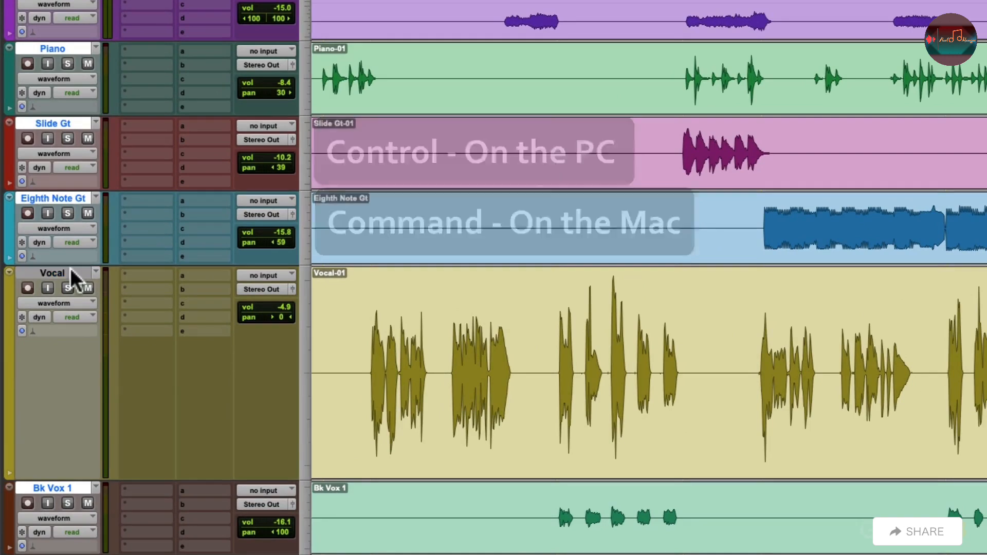
{"action": "right_click", "coordinate": [72, 198]}
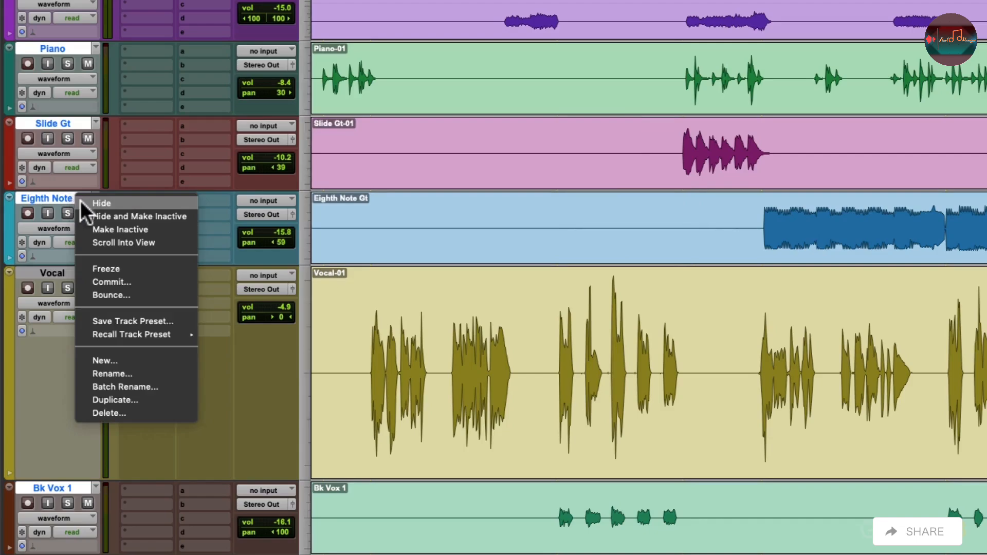
{"action": "left_click", "coordinate": [80, 201]}
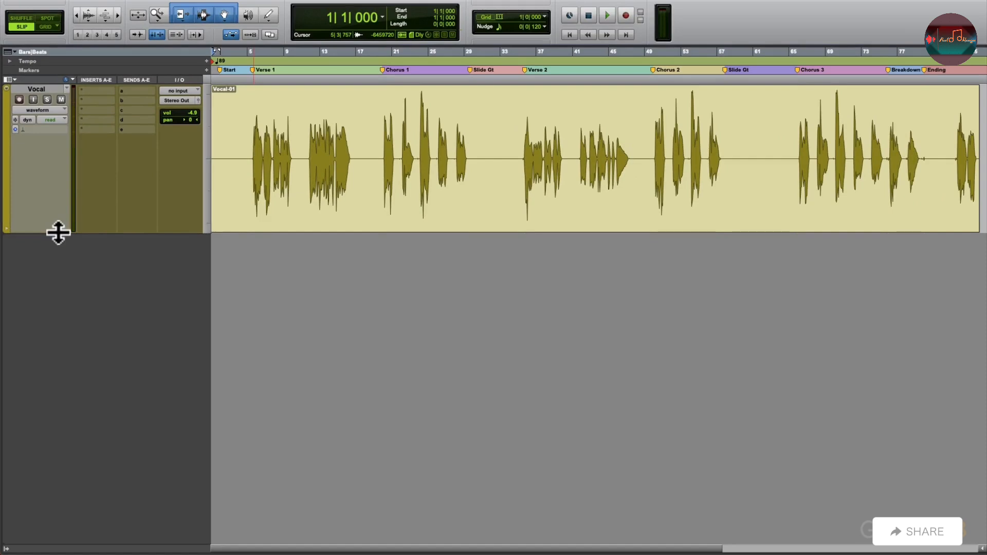
- Enlarge the Vocal track to nearly fill the edit area and zoom in on the Verse 1 vocal phrases
{"action": "left_click_drag", "start_coordinate": [57, 232], "coordinate": [71, 489]}
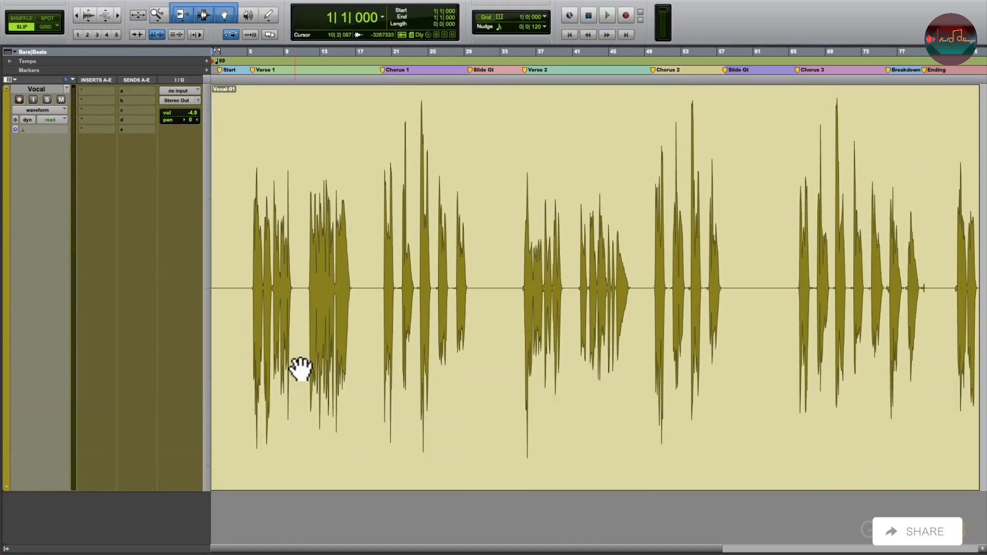
{"action": "key", "text": "F5"}
{"action": "left_click_drag", "start_coordinate": [379, 225], "coordinate": [244, 246]}
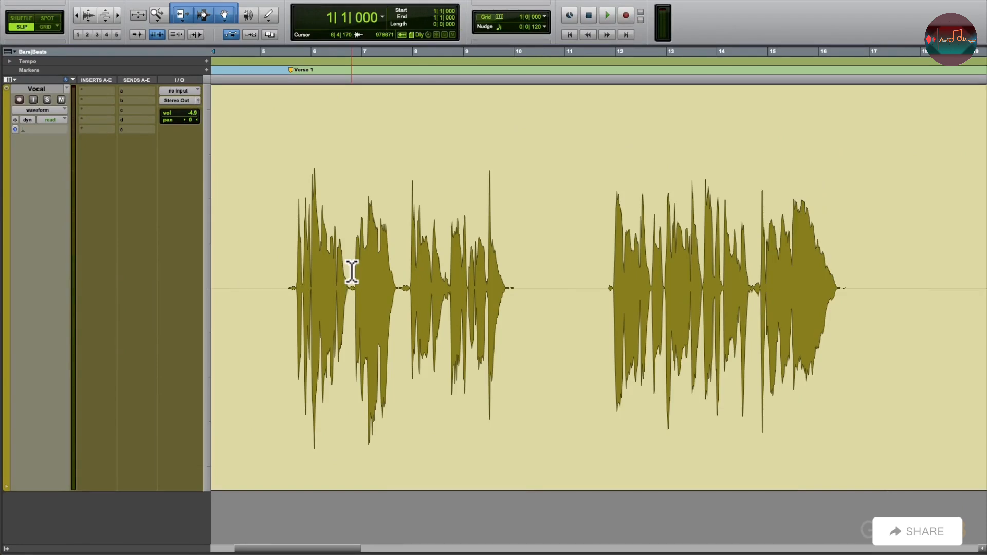
- Store a memory location named Lead Vocal with time properties None and Zoom Settings, Track Visibility and Track Heights enabled
{"action": "key", "text": "KP_Enter"}
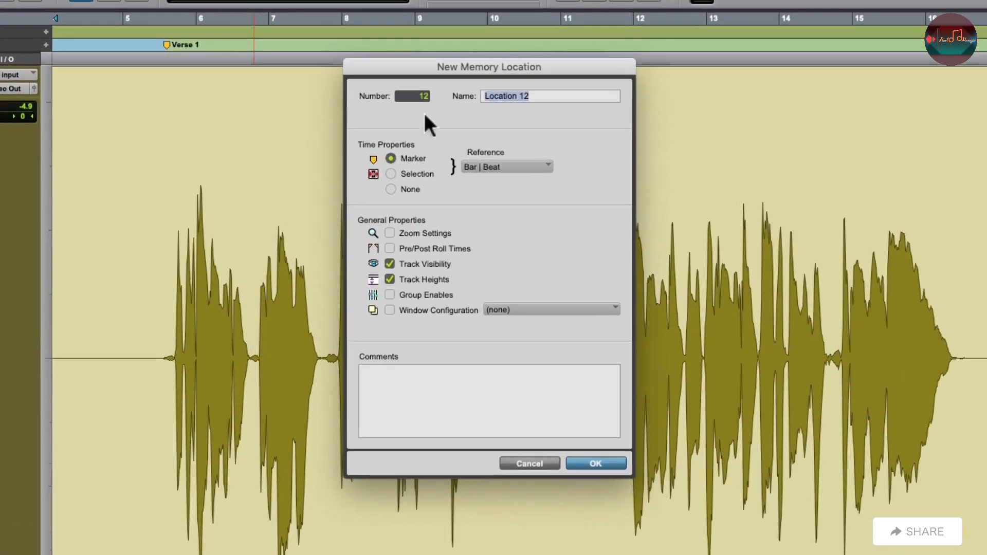
{"action": "left_click", "coordinate": [390, 189]}
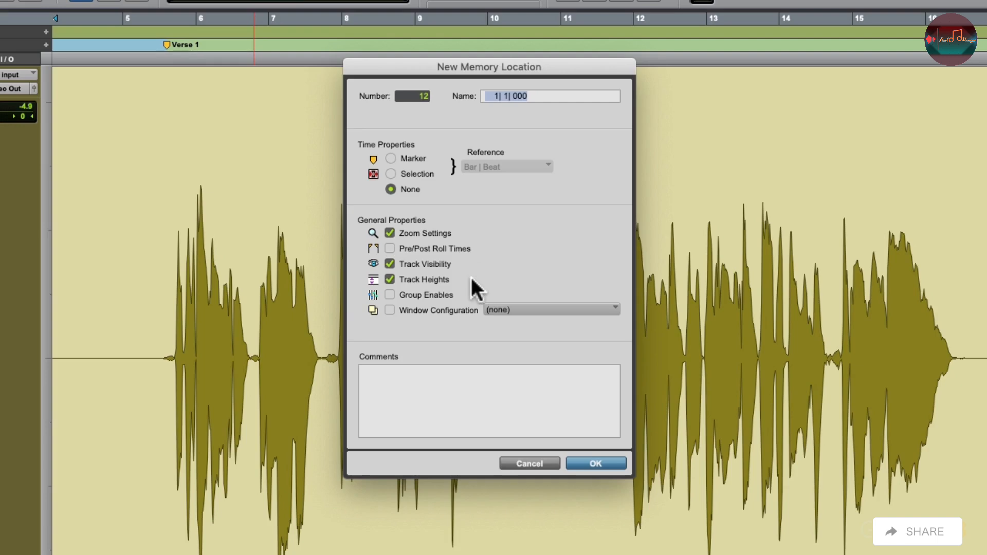
{"action": "triple_click", "coordinate": [561, 99]}
{"action": "type", "text": "Lead Vocal"}
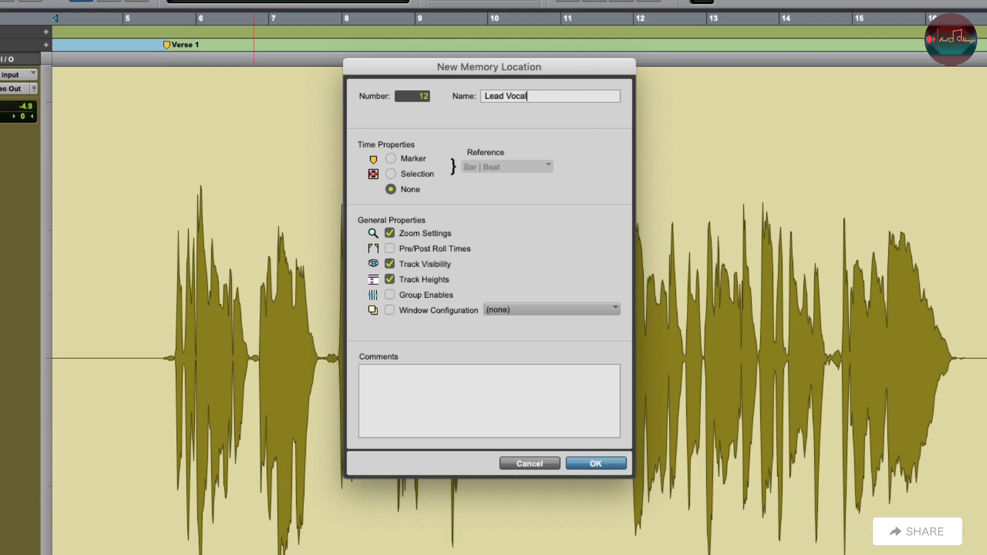
{"action": "left_click", "coordinate": [606, 461]}
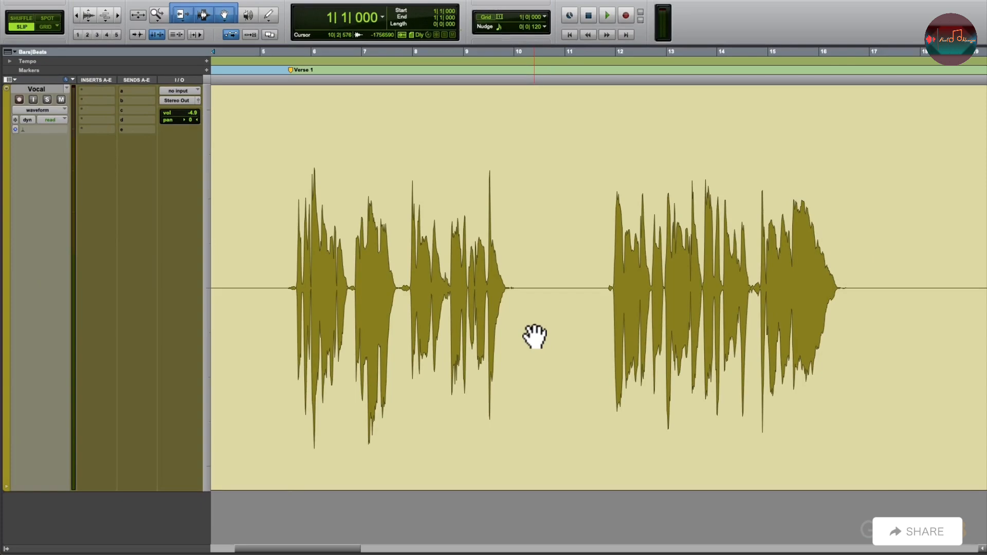
- Recall memory location 11 to show all tracks and check the Vocal track among them
{"action": "key", "text": "1"}
{"action": "key", "text": "1"}
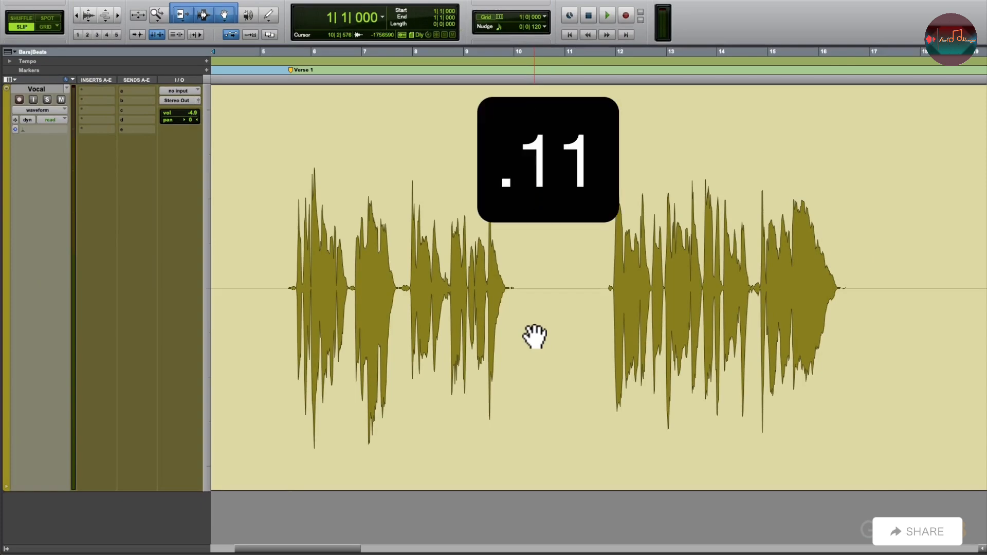
{"action": "key", "text": "period"}
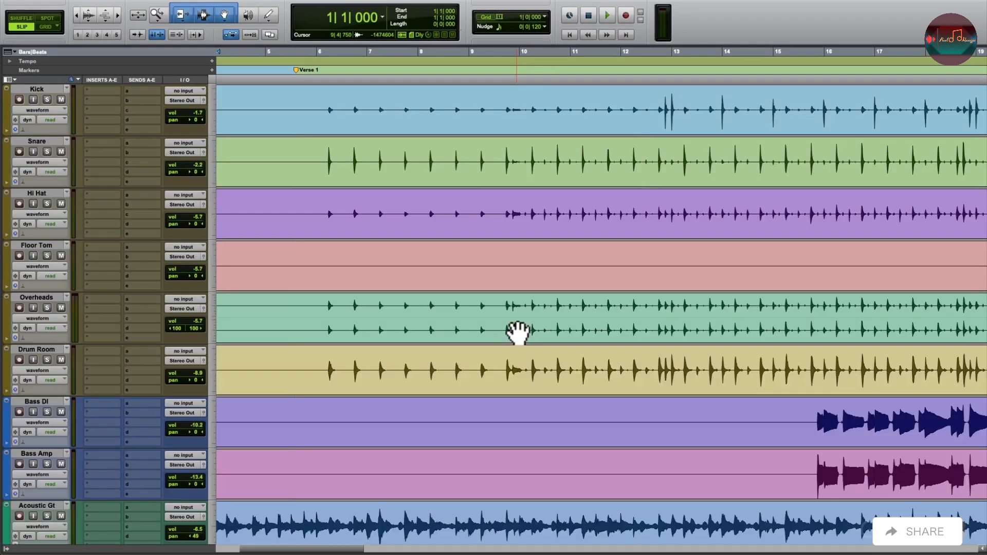
{"action": "scroll", "coordinate": [519, 334], "scroll_direction": "down", "scroll_amount": 10}
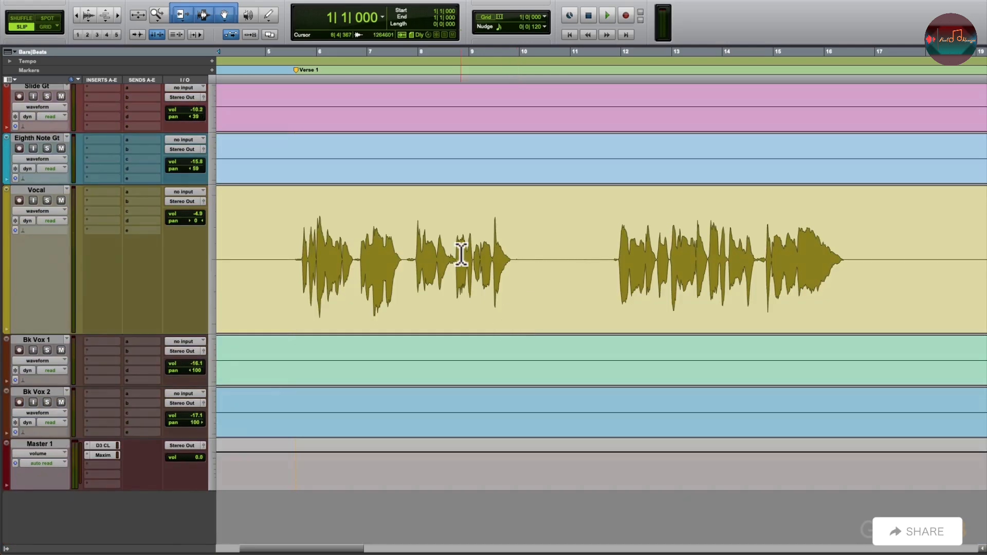
- Recall Lead Vocal memory location 12, switch back to All Tracks location 11, and return to location 12
{"action": "key", "text": "."}
{"action": "key", "text": "1"}
{"action": "key", "text": "2"}
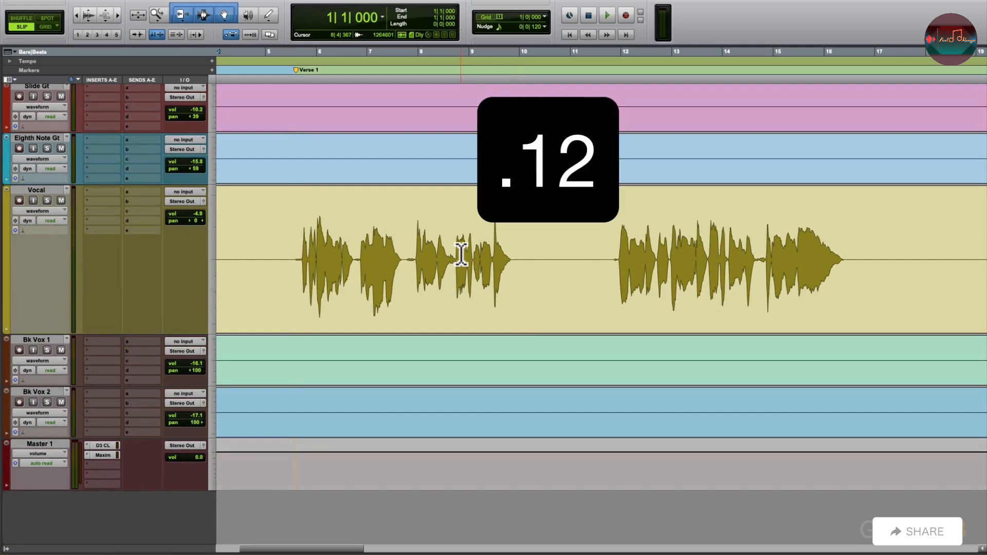
{"action": "key", "text": "."}
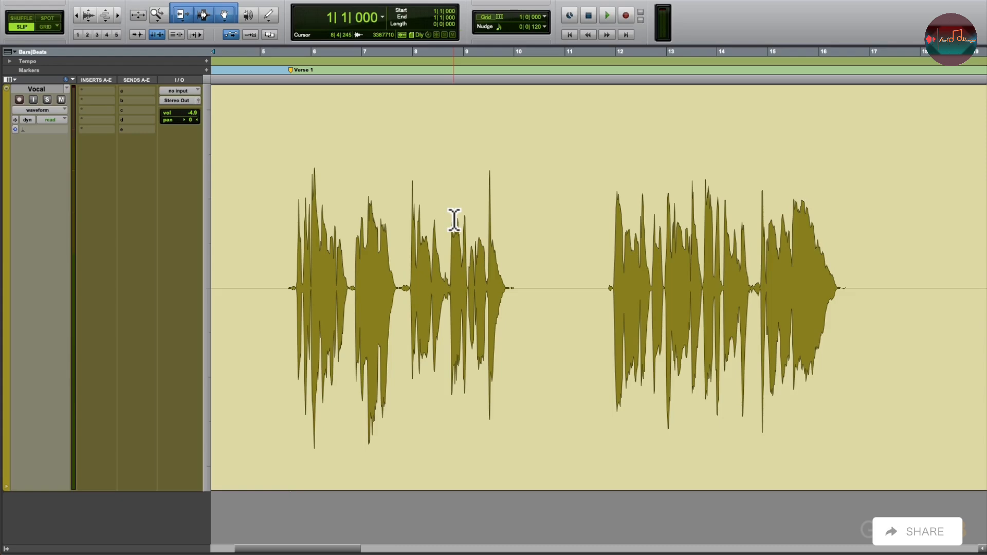
{"action": "key", "text": "."}
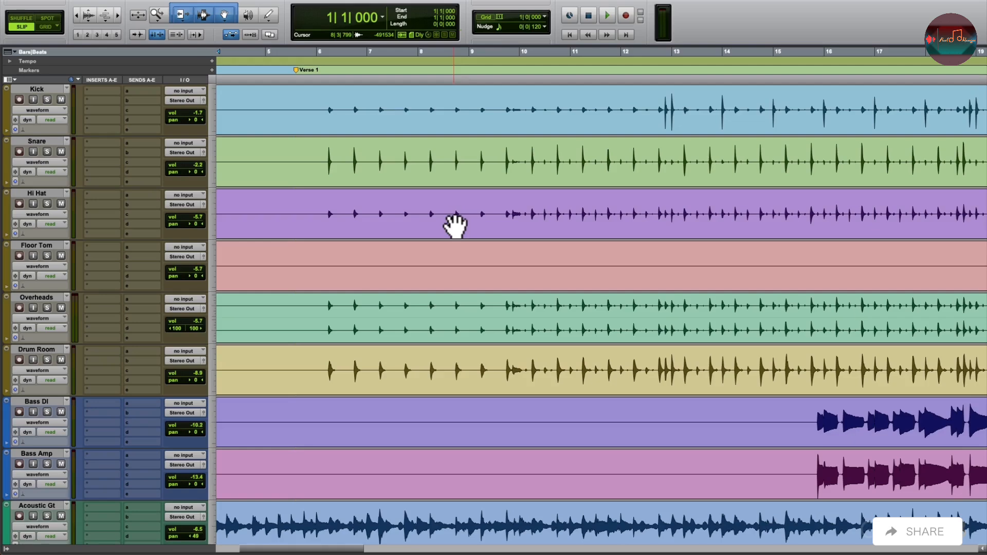
{"action": "key", "text": "."}
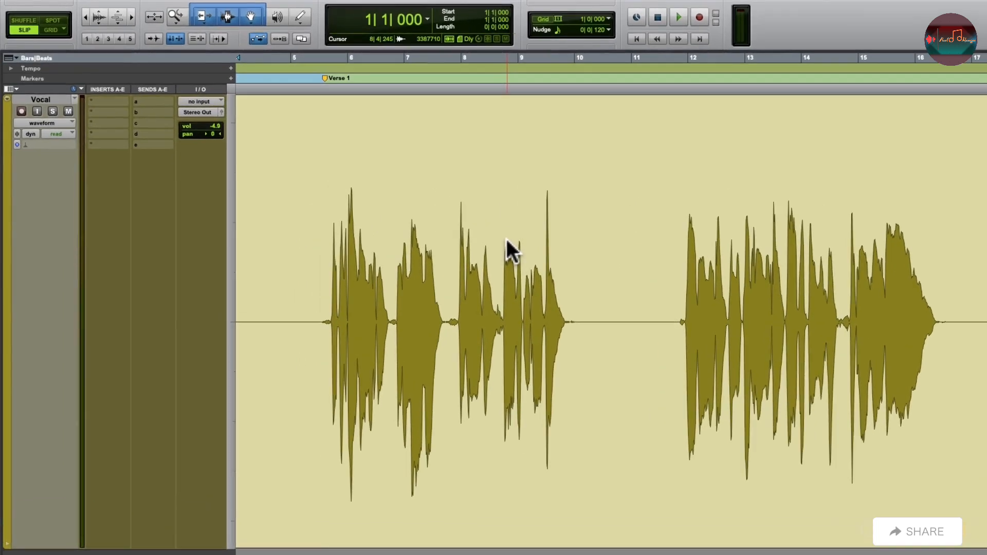
- Solo the Vocal track and play its opening Verse 1 phrase from position 5|3|704, zoomed in on the waveform
{"action": "key", "text": "F5"}
{"action": "left_click_drag", "start_coordinate": [486, 206], "coordinate": [309, 254]}
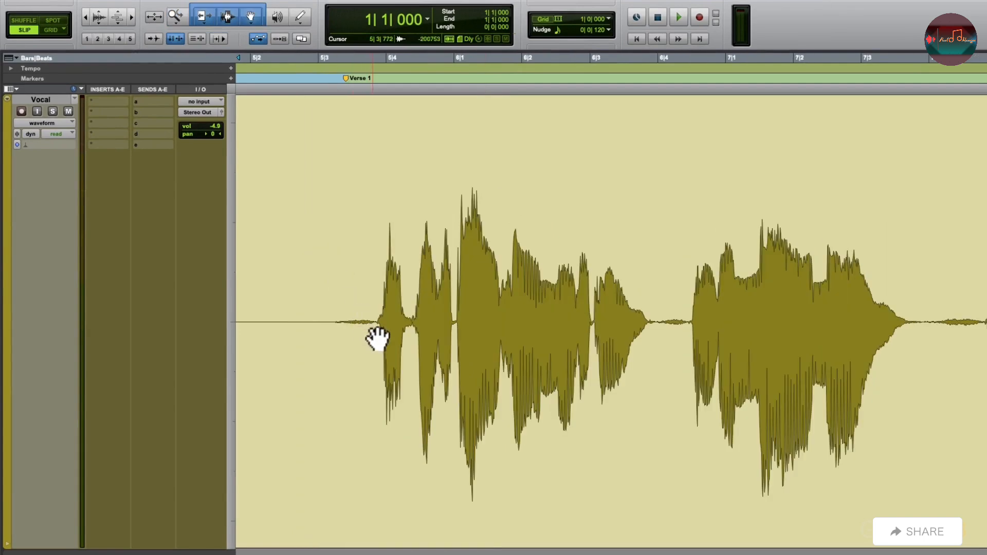
{"action": "left_click", "coordinate": [368, 265]}
{"action": "left_click", "coordinate": [52, 111]}
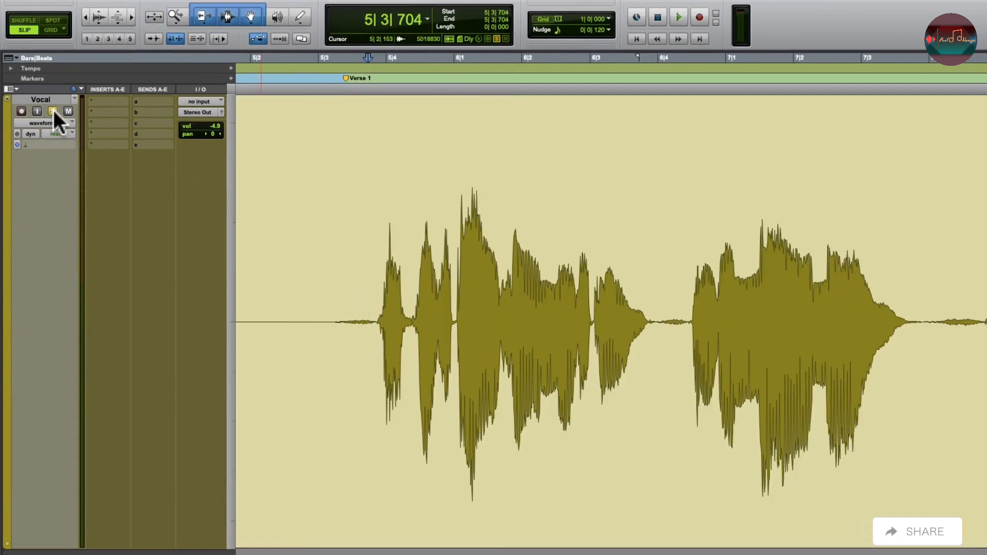
{"action": "key", "text": "space"}
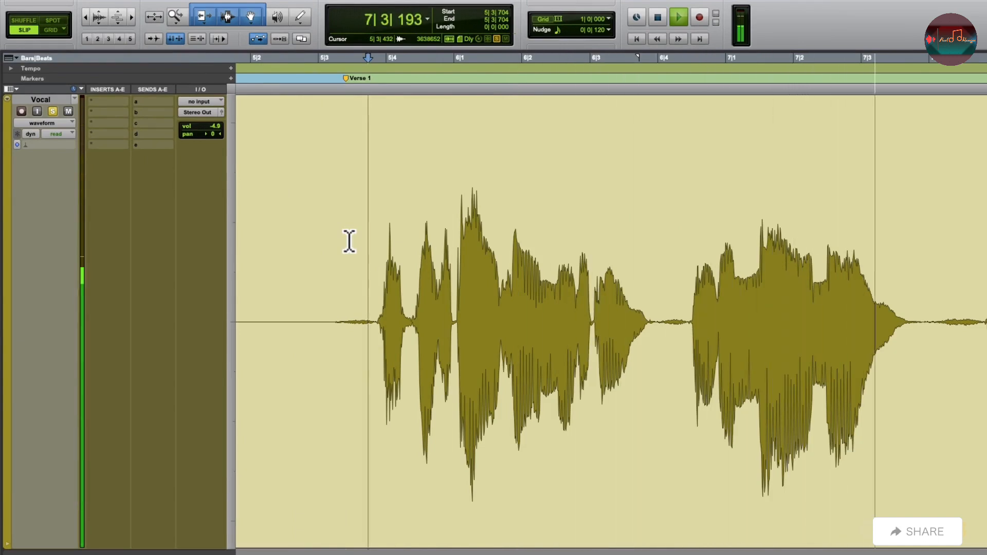
{"action": "key", "text": "space"}
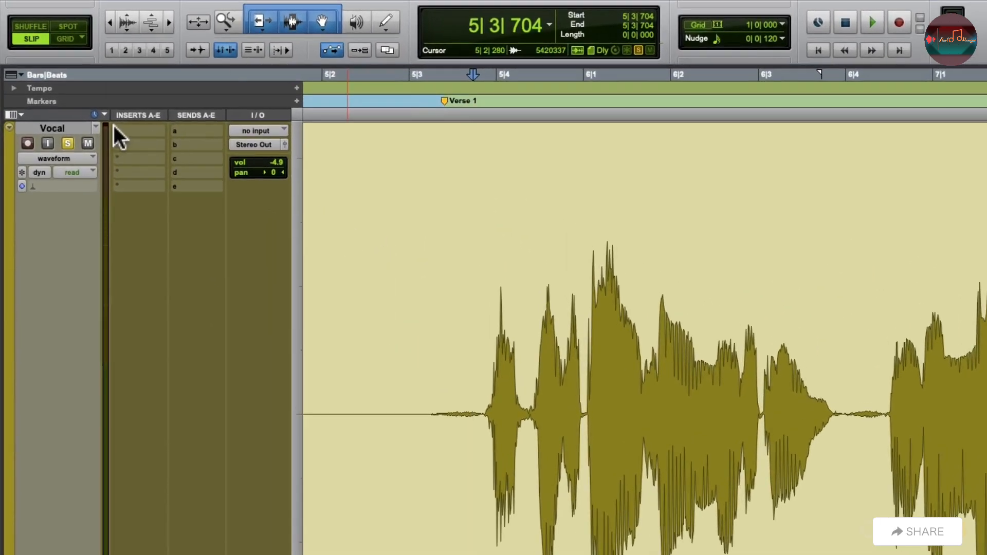
- Add the EQ3 7-Band (mono) plug-in to the Vocal track's first insert slot
{"action": "left_click", "coordinate": [87, 97]}
{"action": "mouse_move", "coordinate": [135, 129]}
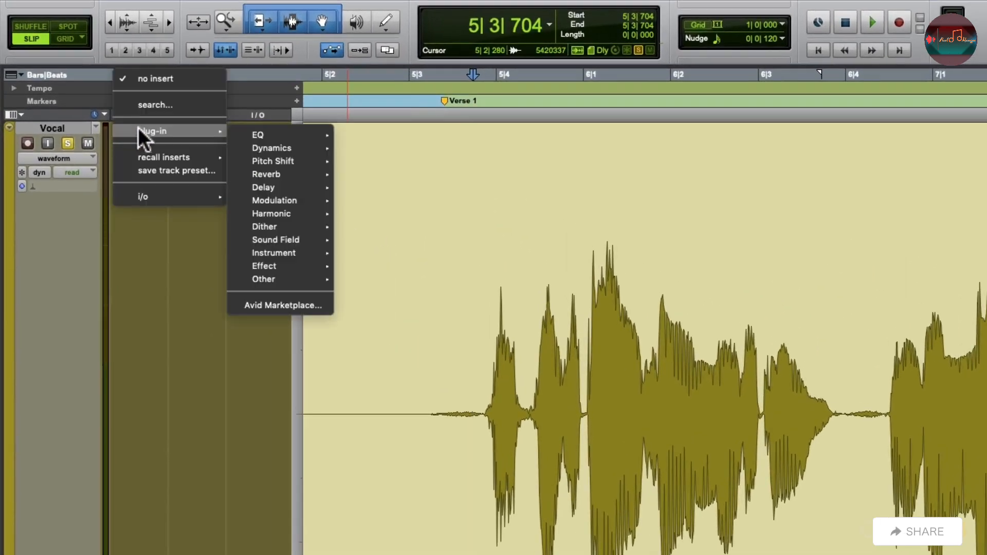
{"action": "mouse_move", "coordinate": [264, 137]}
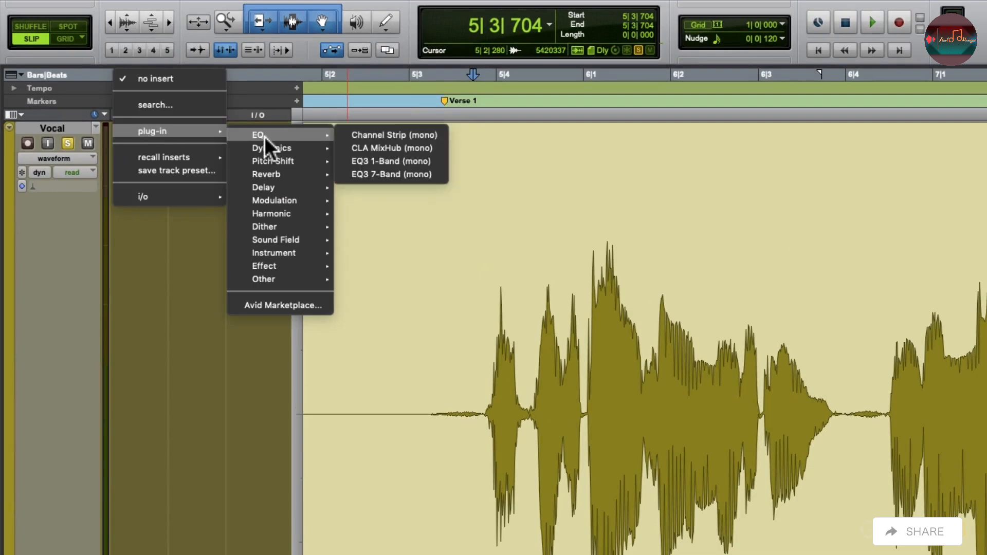
{"action": "left_click", "coordinate": [346, 176]}
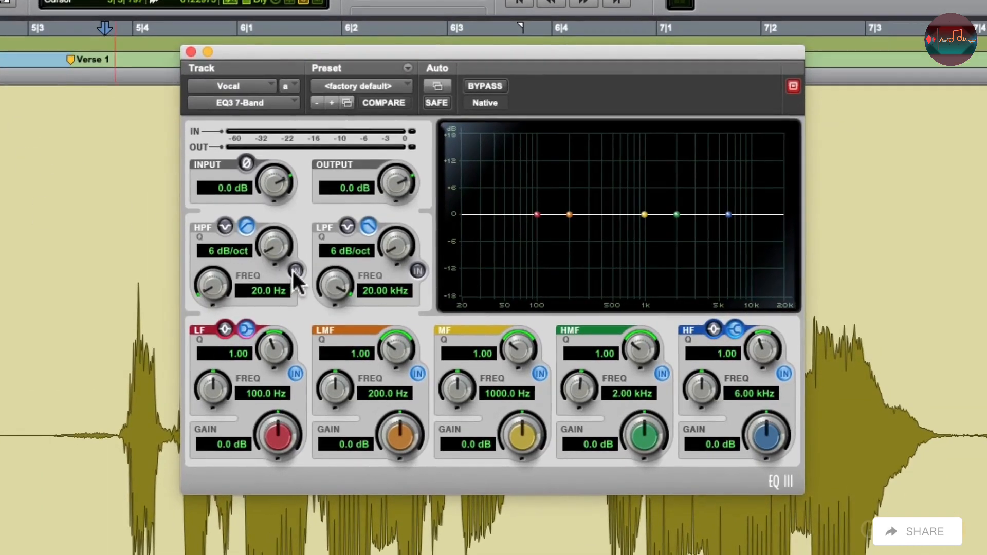
- Enable the EQ's high-pass filter with an 18 dB/oct slope and set its frequency to 72.7 Hz during playback
{"action": "left_click", "coordinate": [293, 270]}
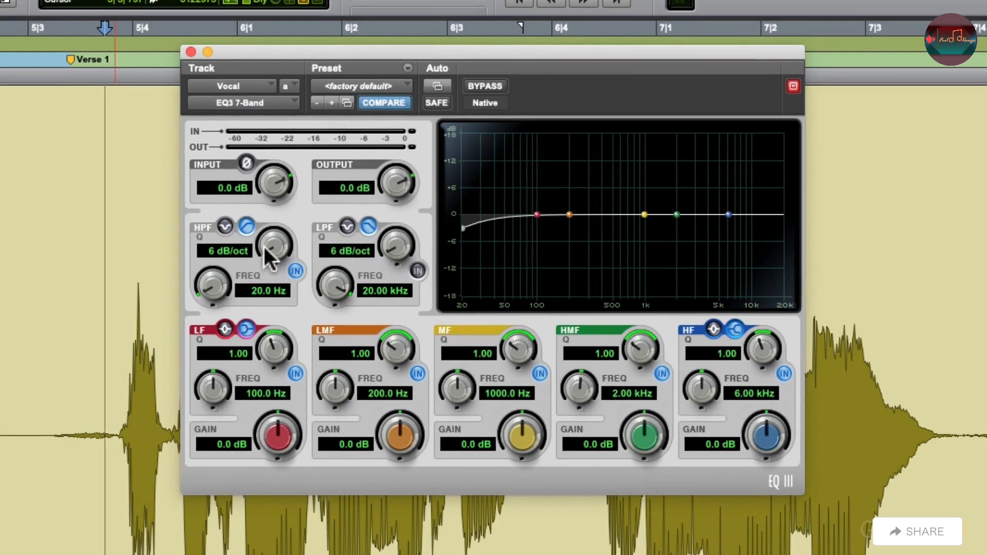
{"action": "left_click_drag", "start_coordinate": [264, 246], "coordinate": [268, 176]}
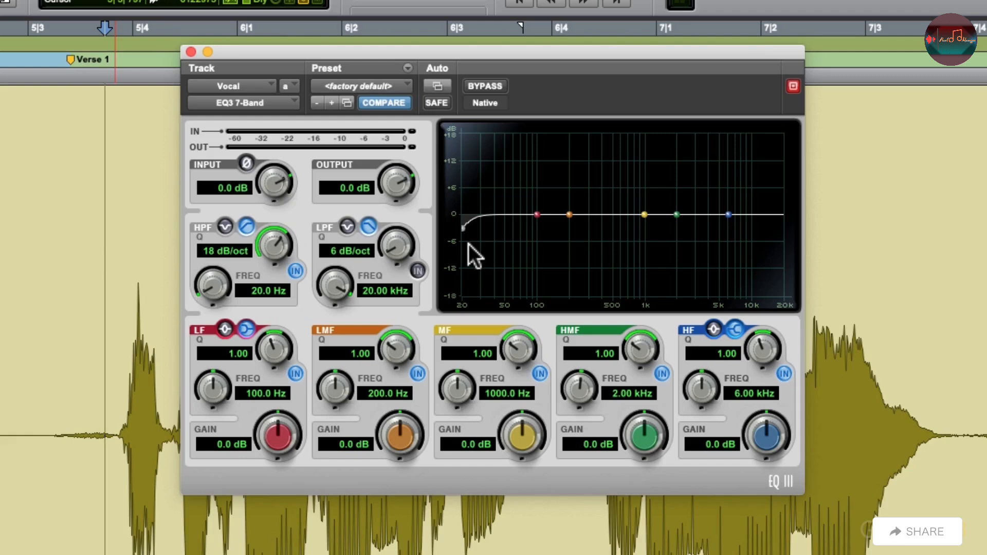
{"action": "key", "text": "space"}
{"action": "left_click_drag", "start_coordinate": [463, 228], "coordinate": [522, 234]}
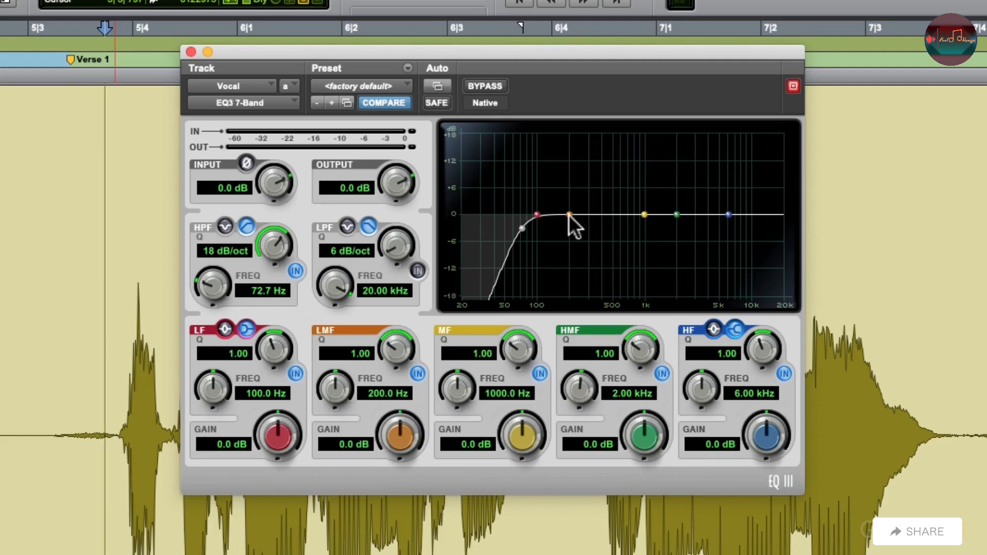
- Cut the EQ's low-mid band at 200 Hz to a gain of -5.5 dB
{"action": "key", "text": "space"}
{"action": "left_click_drag", "start_coordinate": [569, 219], "coordinate": [570, 240]}
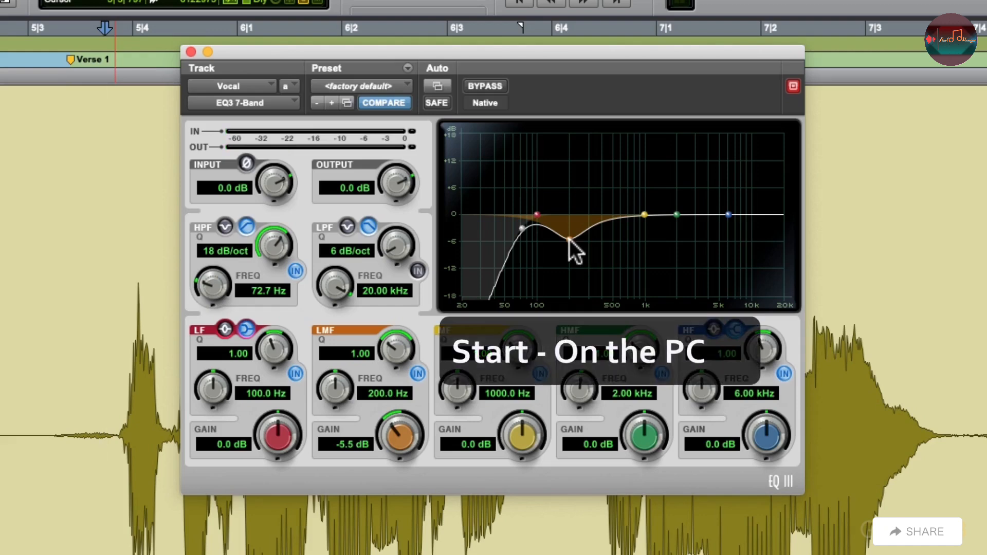
- Narrow the EQ's low-mid cut to a Q of 2.70 and set it to 184.7 Hz and -4.0 dB, comparing against bypass
{"action": "mouse_move", "coordinate": [570, 239]}
{"action": "left_mouse_down"}
{"action": "mouse_move", "coordinate": [580, 240]}
{"action": "mouse_move", "coordinate": [548, 239]}
{"action": "mouse_move", "coordinate": [569, 241]}
{"action": "mouse_move", "coordinate": [568, 257]}
{"action": "mouse_move", "coordinate": [560, 276]}
{"action": "mouse_move", "coordinate": [544, 276]}
{"action": "mouse_move", "coordinate": [562, 278]}
{"action": "mouse_move", "coordinate": [561, 215]}
{"action": "mouse_move", "coordinate": [570, 236]}
{"action": "left_mouse_up"}
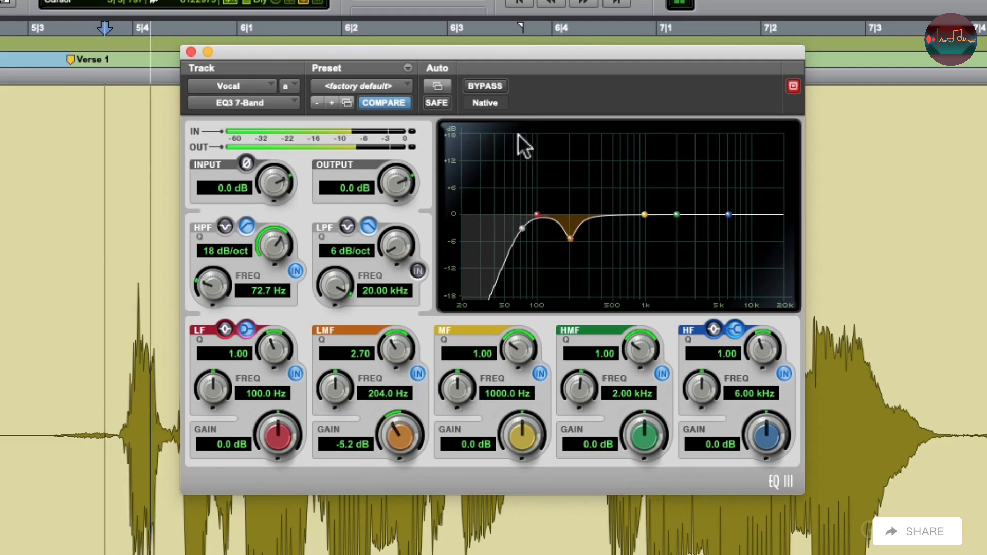
{"action": "left_click", "coordinate": [490, 82]}
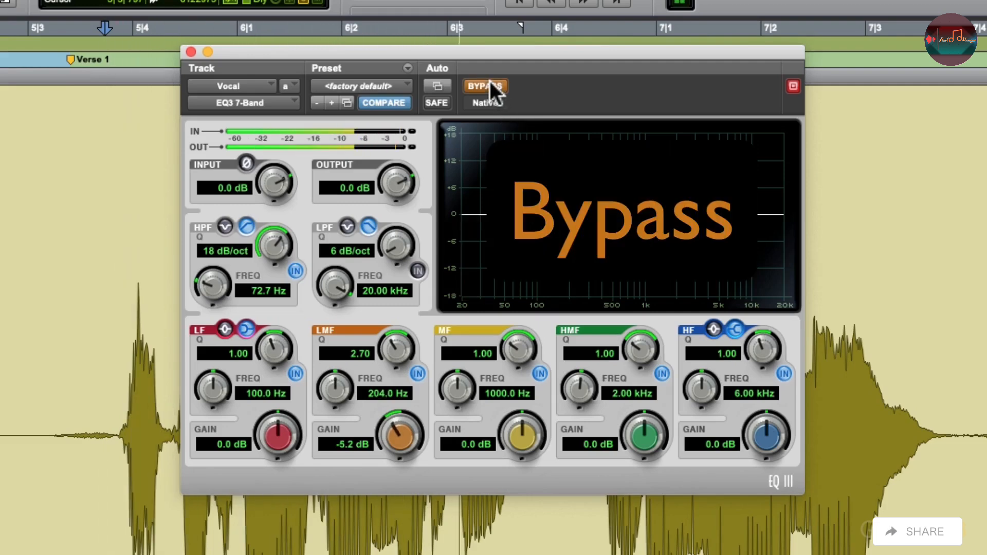
{"action": "left_click", "coordinate": [490, 82]}
{"action": "left_click_drag", "start_coordinate": [569, 237], "coordinate": [564, 231]}
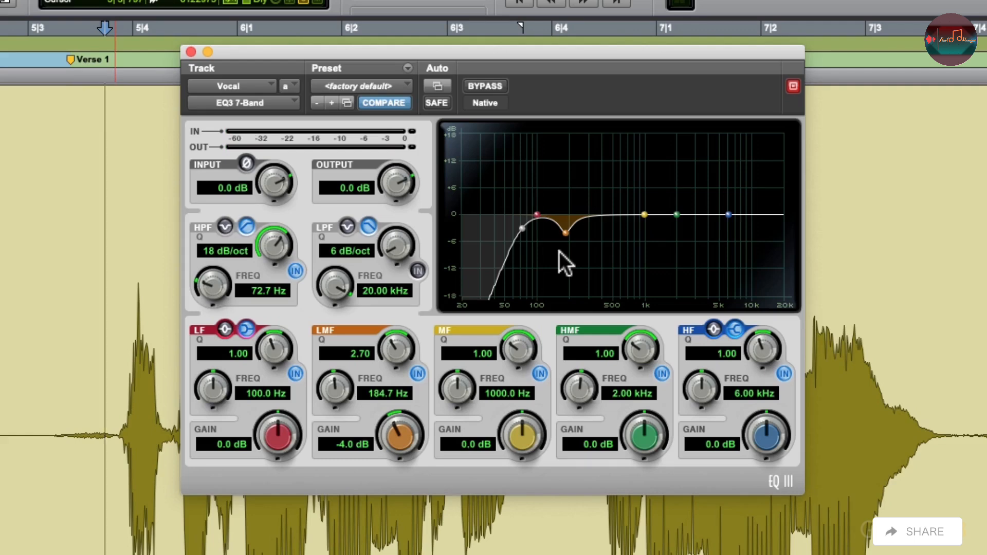
{"action": "left_click", "coordinate": [190, 52]}
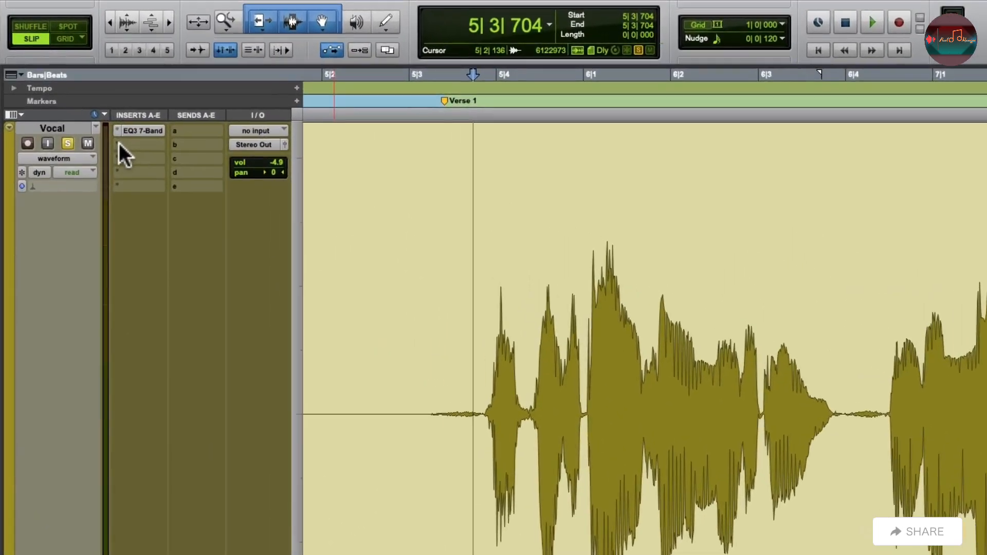
- Add the Dyn3 Compressor/Limiter (mono) plug-in to the Vocal track's second insert slot
{"action": "left_click", "coordinate": [119, 143]}
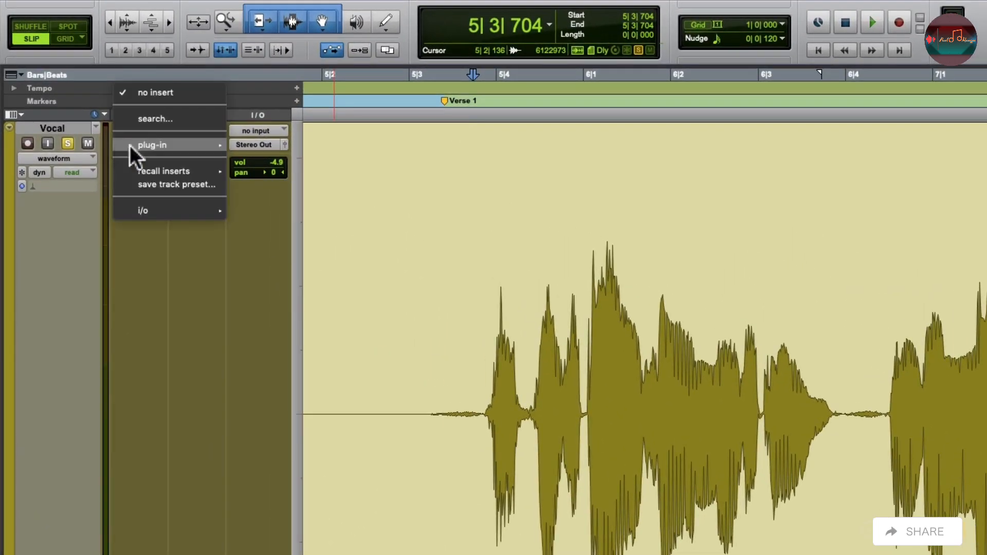
{"action": "mouse_move", "coordinate": [201, 144]}
{"action": "mouse_move", "coordinate": [245, 161]}
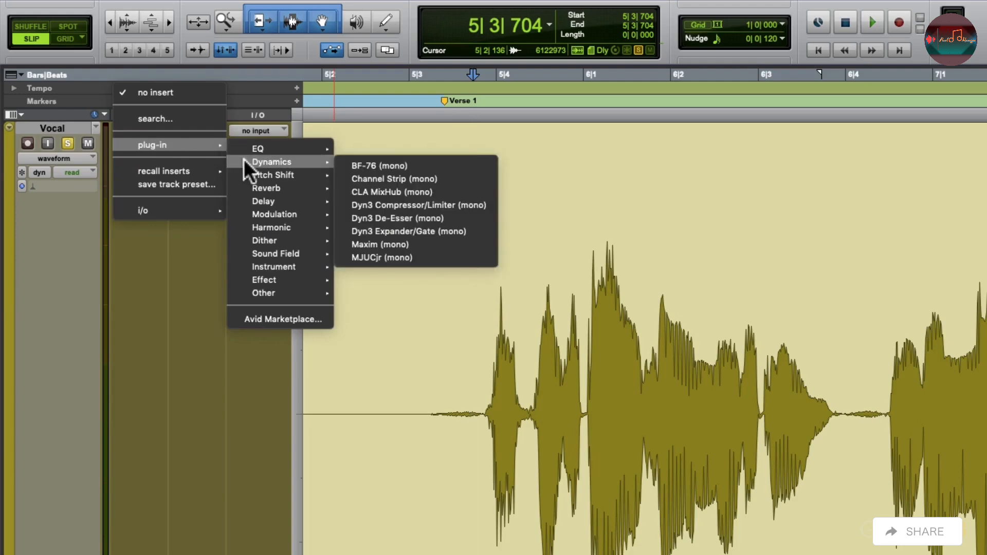
{"action": "left_click", "coordinate": [340, 204]}
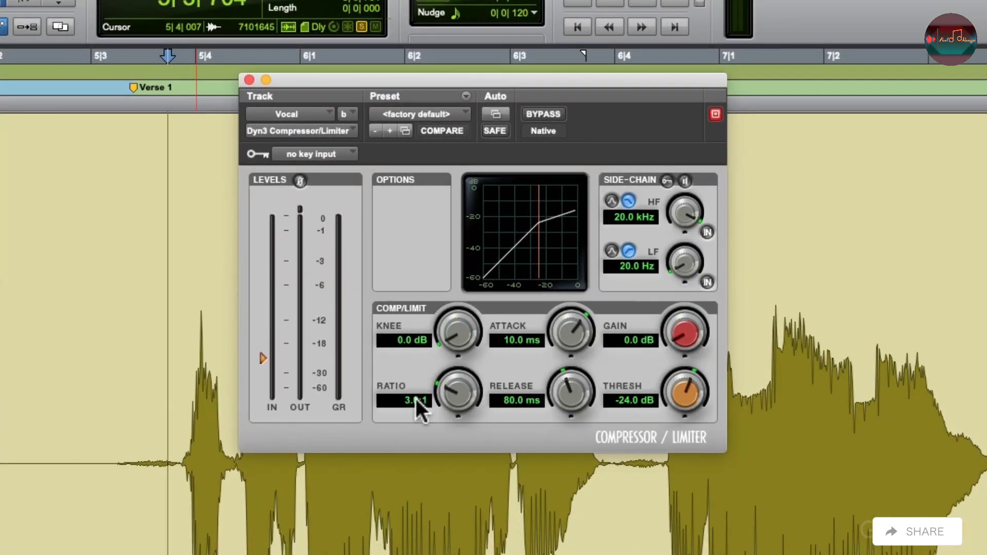
- Set the compressor's ratio to 4.0:1, knee to 16.8 dB, attack to 17.6 ms and release to 129.9 ms
{"action": "left_click_drag", "start_coordinate": [457, 407], "coordinate": [452, 399]}
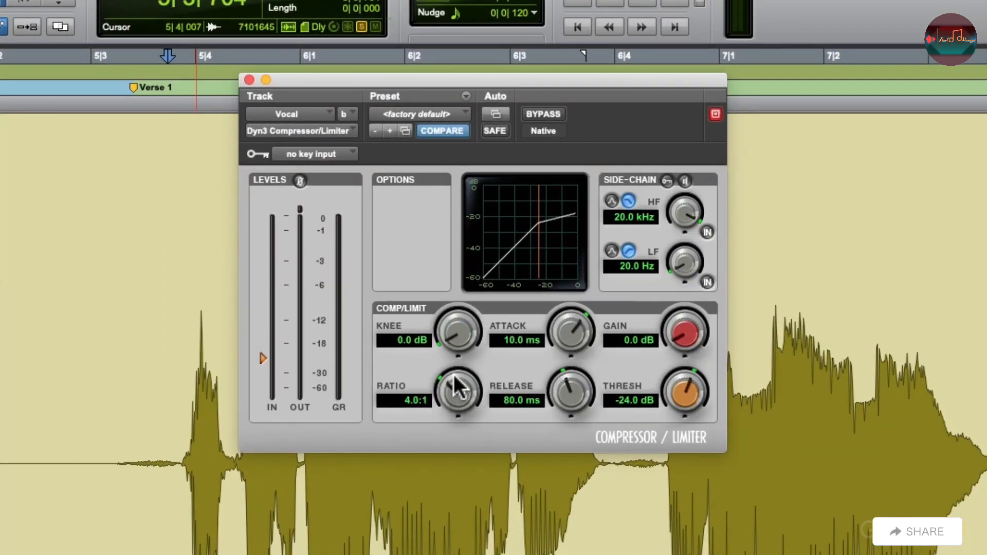
{"action": "left_click_drag", "start_coordinate": [445, 321], "coordinate": [455, 296]}
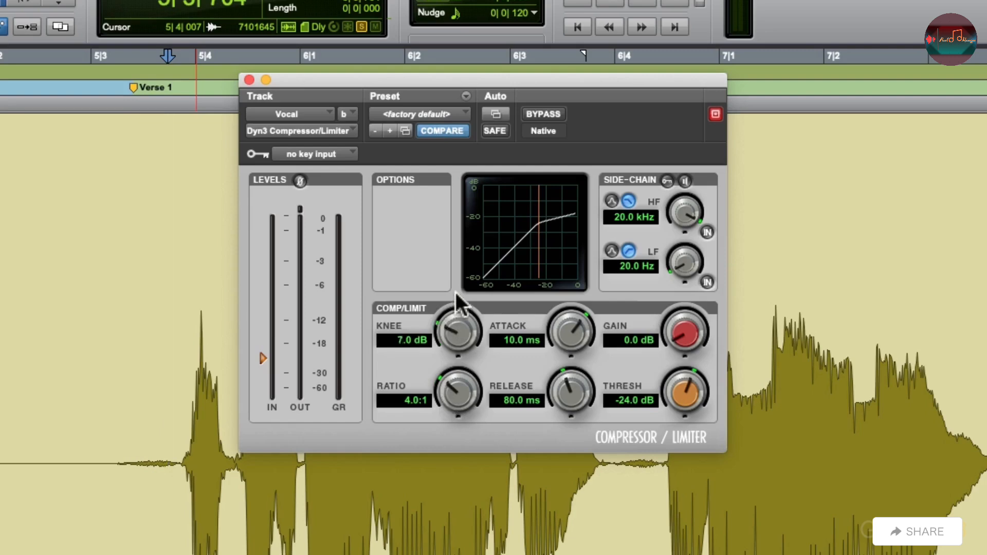
{"action": "left_click_drag", "start_coordinate": [460, 254], "coordinate": [454, 234]}
{"action": "left_click_drag", "start_coordinate": [561, 316], "coordinate": [569, 335]}
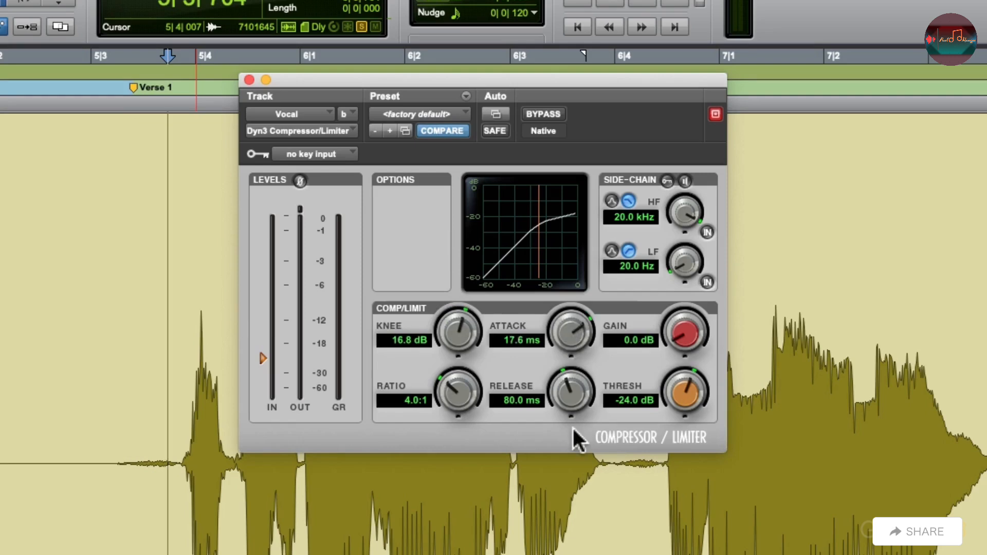
{"action": "left_click_drag", "start_coordinate": [579, 395], "coordinate": [574, 383]}
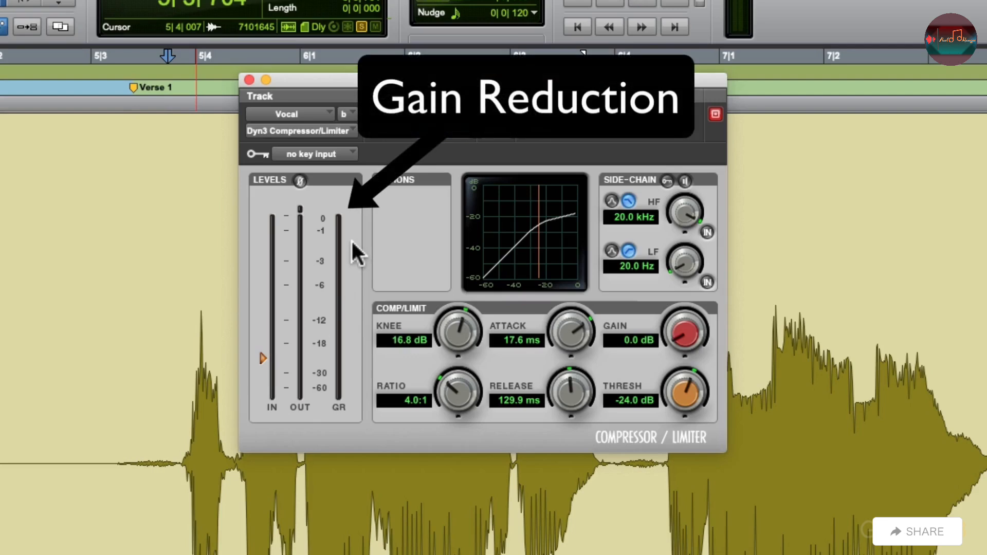
- Set the compressor's threshold to -14.0 dB and make-up gain to 1.9 dB while playing the vocal phrase, and close the plug-in
{"action": "key", "text": "space"}
{"action": "mouse_move", "coordinate": [262, 353]}
{"action": "left_mouse_down"}
{"action": "mouse_move", "coordinate": [266, 317]}
{"action": "mouse_move", "coordinate": [267, 325]}
{"action": "left_mouse_up"}
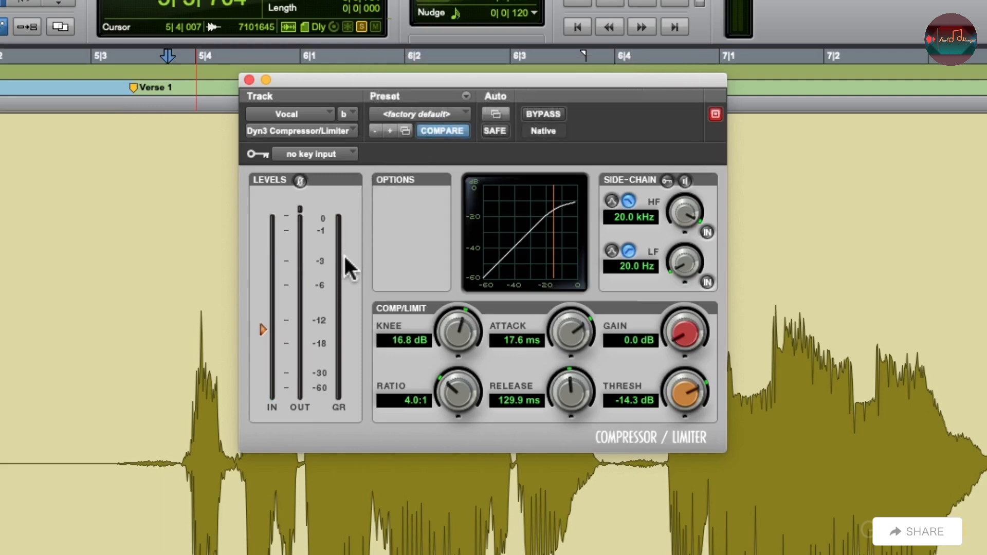
{"action": "key", "text": "space"}
{"action": "left_click_drag", "start_coordinate": [680, 333], "coordinate": [679, 336]}
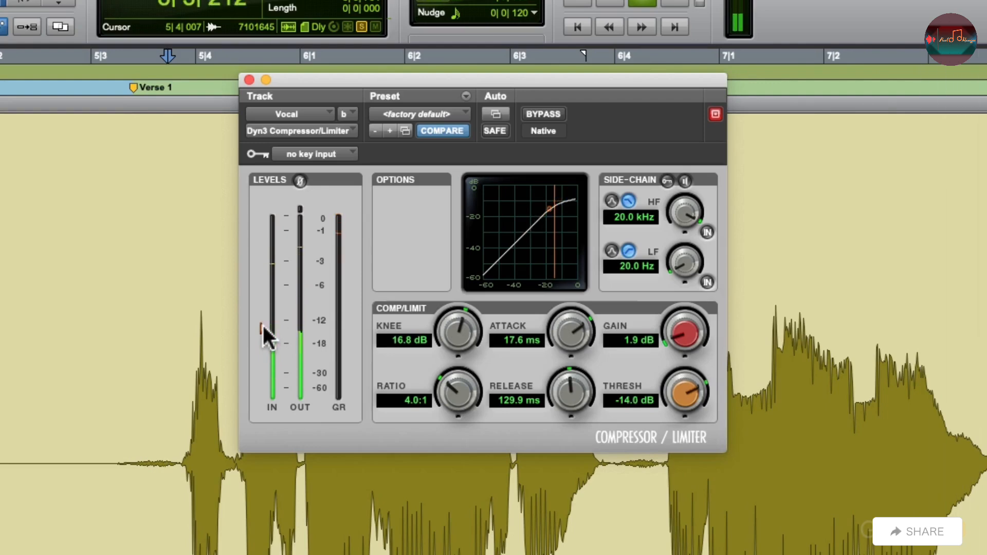
{"action": "key", "text": "space"}
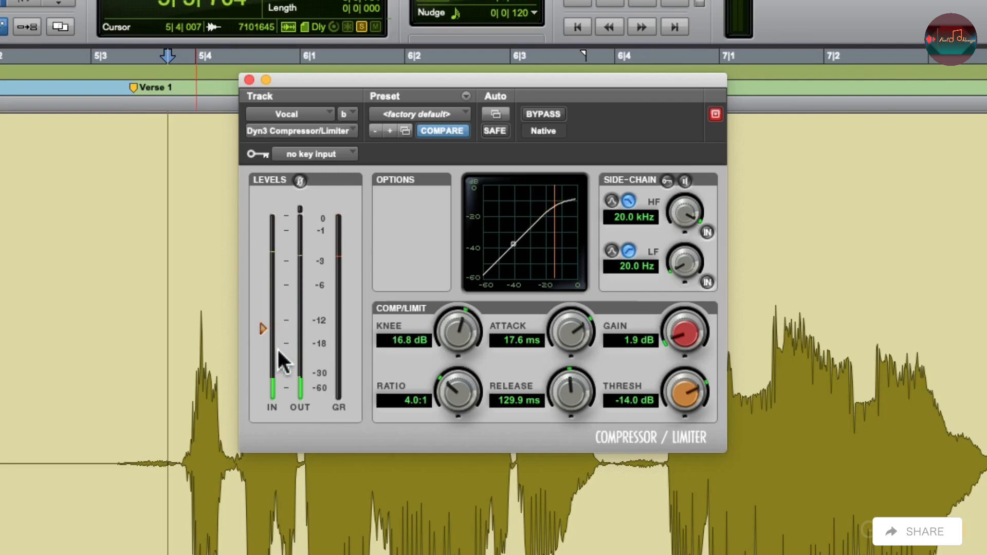
{"action": "left_click", "coordinate": [249, 79]}
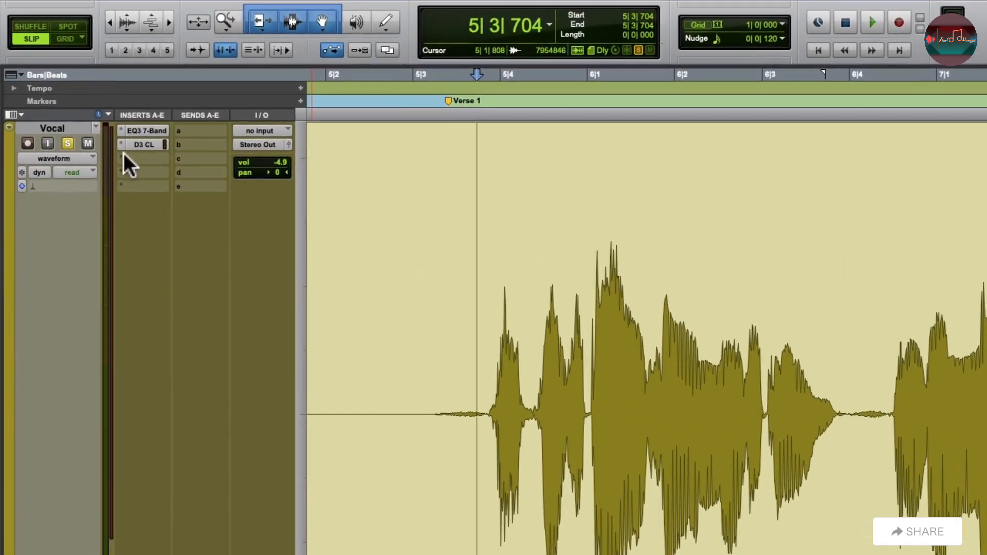
- Add a second EQ3 7-Band (mono) plug-in to the Vocal track's third insert slot
{"action": "left_click", "coordinate": [95, 120]}
{"action": "mouse_move", "coordinate": [124, 155]}
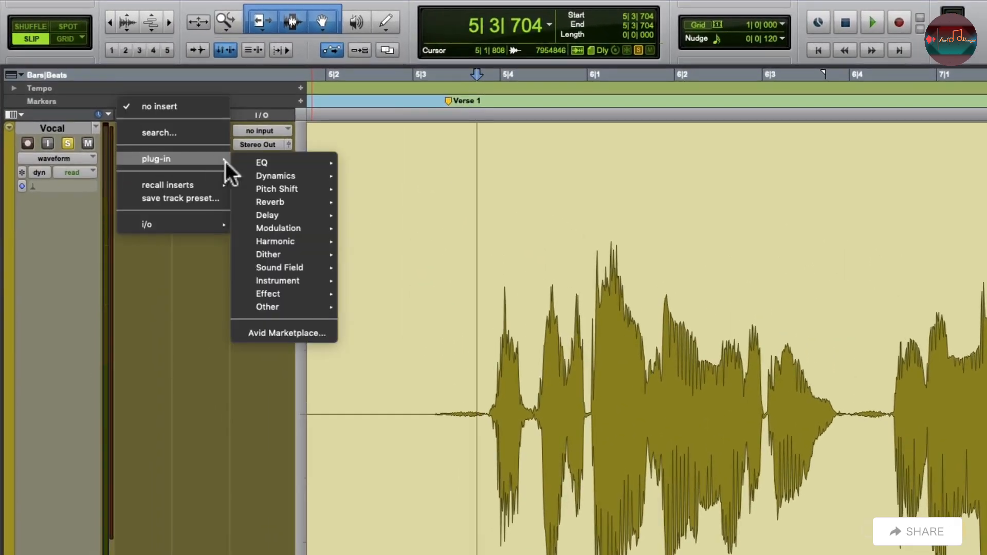
{"action": "mouse_move", "coordinate": [248, 164]}
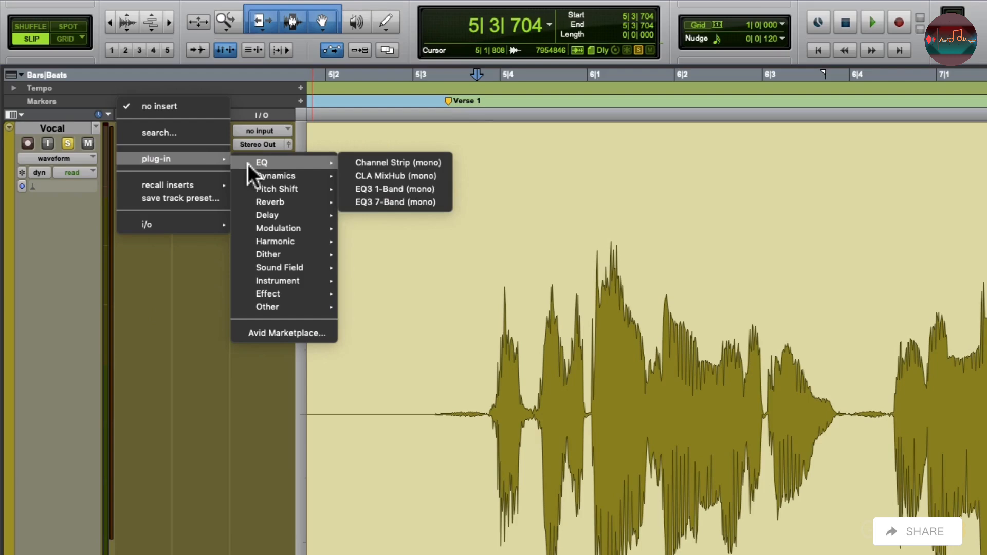
{"action": "left_click", "coordinate": [349, 202]}
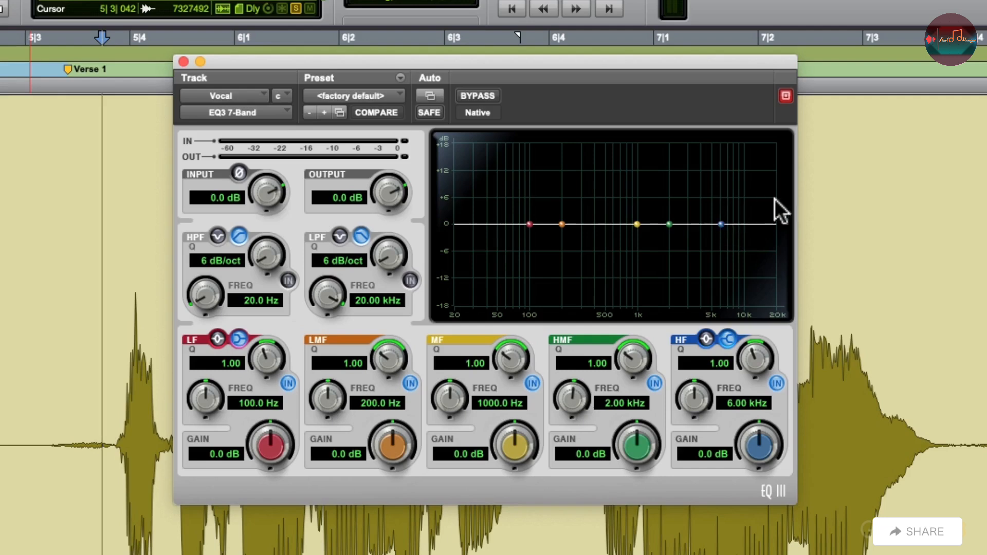
- During playback, boost the second EQ's high-mid band by 3.4 dB at 1.92 kHz and its high shelf by 4.2 dB at 5.29 kHz
{"action": "key", "text": "space"}
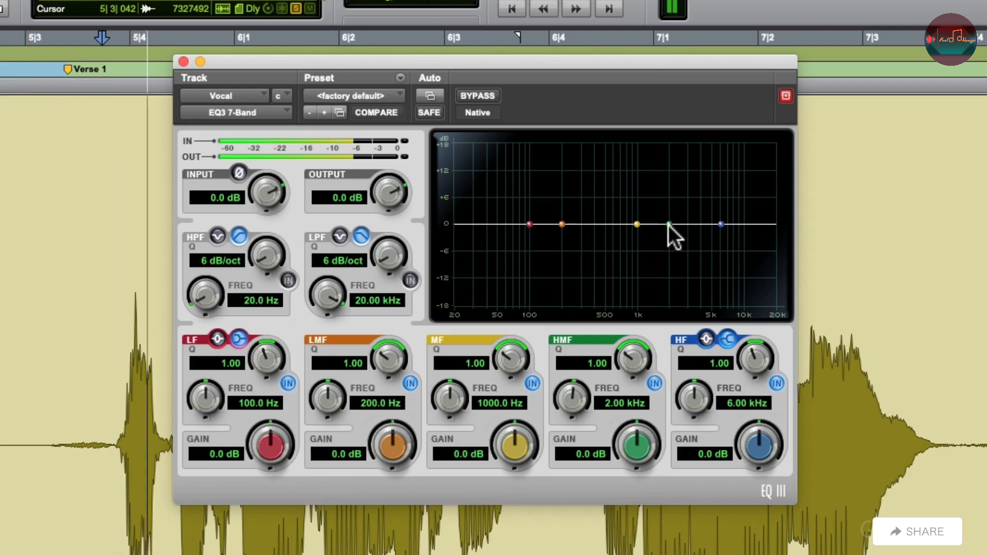
{"action": "left_click_drag", "start_coordinate": [670, 223], "coordinate": [666, 210]}
{"action": "left_click_drag", "start_coordinate": [721, 224], "coordinate": [667, 207]}
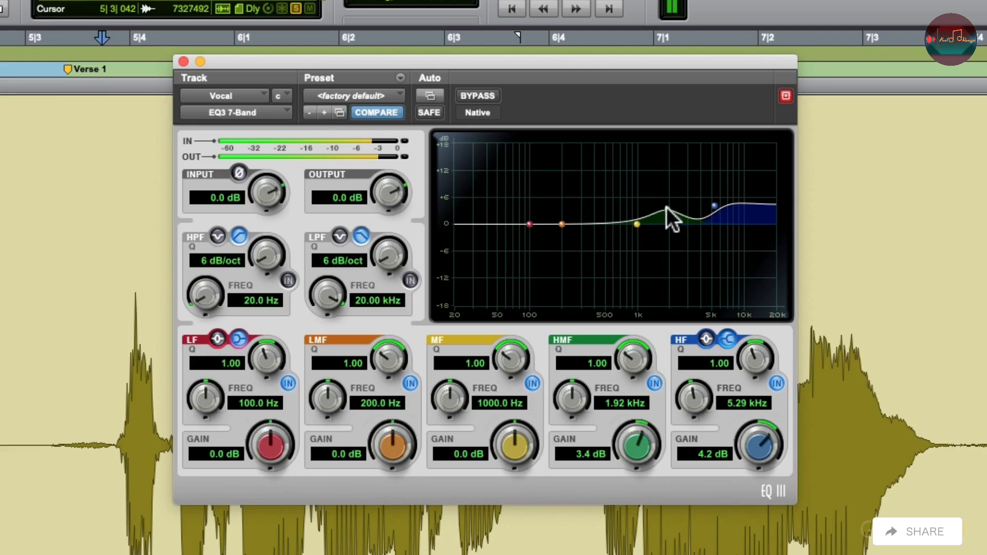
- Play the vocal phrase with the second EQ bypassed and then active to compare the boosts
{"action": "left_click", "coordinate": [479, 97]}
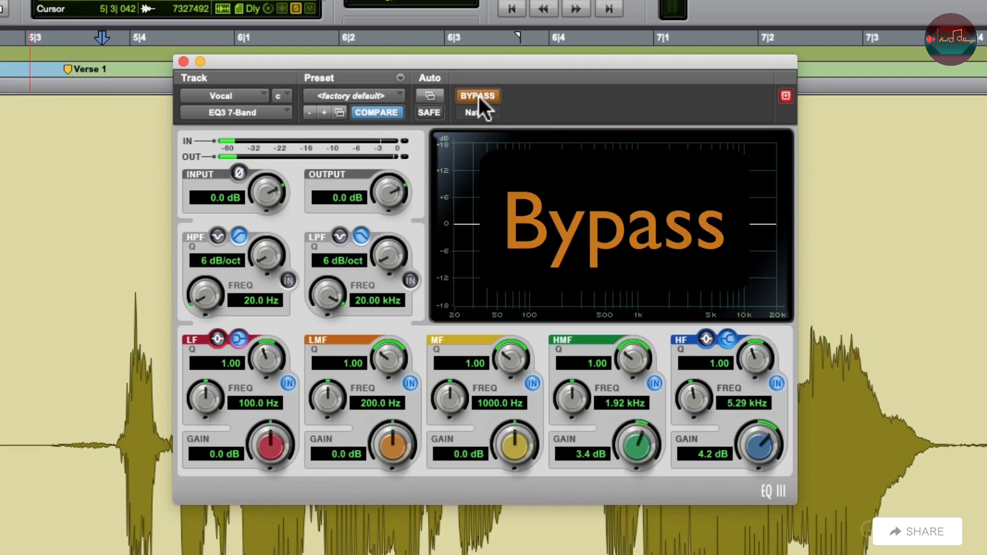
{"action": "key", "text": "space"}
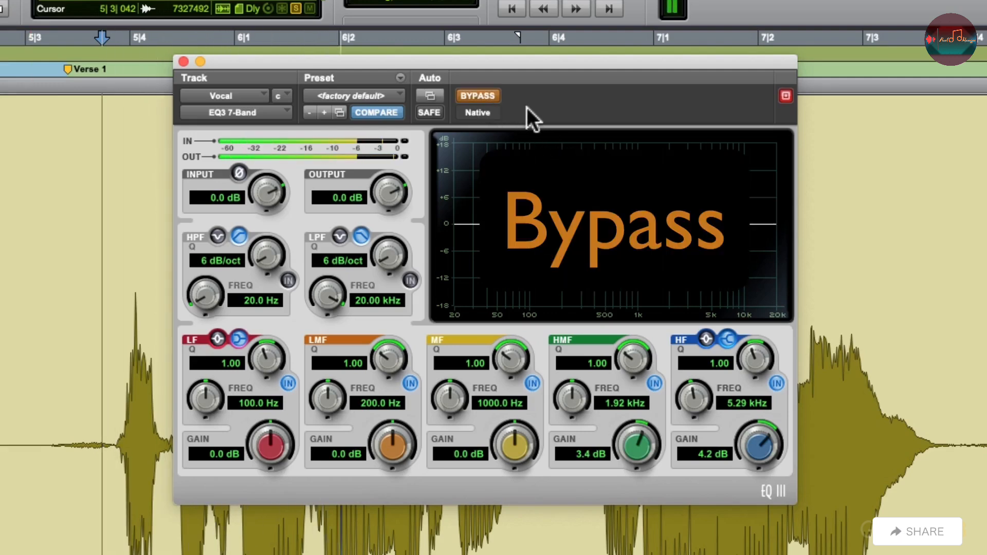
{"action": "left_click", "coordinate": [480, 97]}
{"action": "key", "text": "space"}
{"action": "key", "text": "space"}
- Refine the second EQ's high-mid boost to 1.61 kHz and 2.4 dB and move the high shelf to 4.34 kHz during playback
{"action": "left_click_drag", "start_coordinate": [667, 208], "coordinate": [665, 211]}
{"action": "key", "text": "space"}
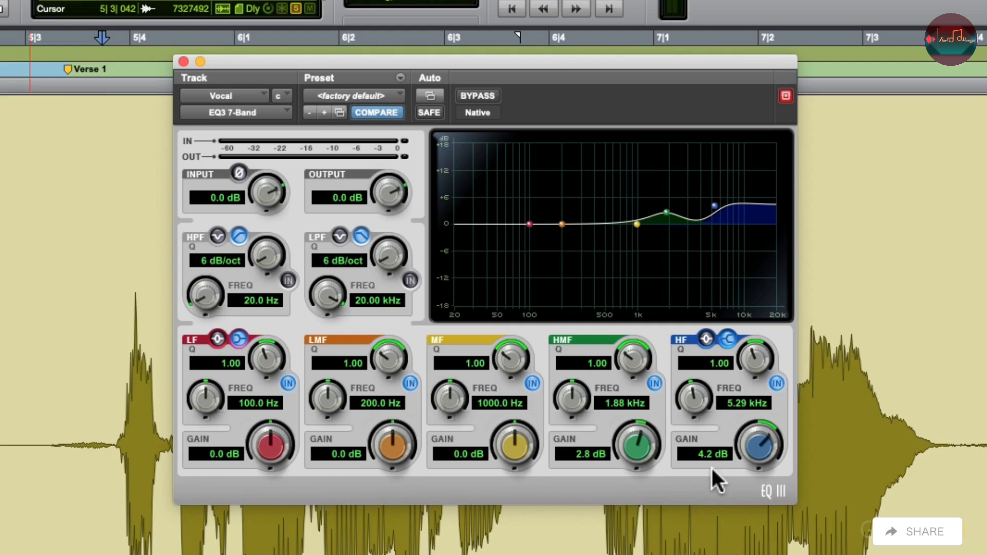
{"action": "key", "text": "space"}
{"action": "left_click_drag", "start_coordinate": [711, 206], "coordinate": [659, 213]}
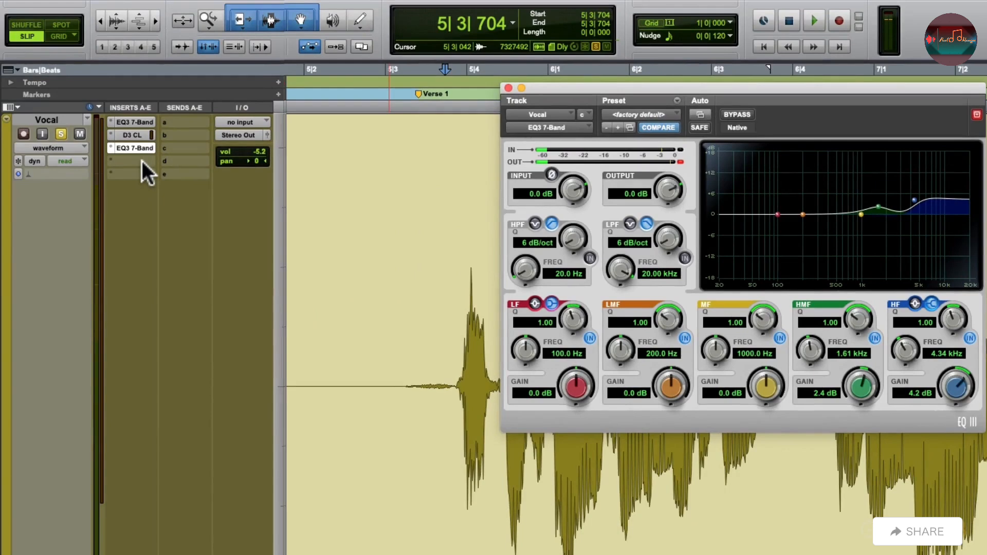
- Bypass all the inserts on the Vocal track and play the phrase to compare the processed and unprocessed sound
{"action": "left_click", "coordinate": [58, 121]}
{"action": "key", "text": "shift+a"}
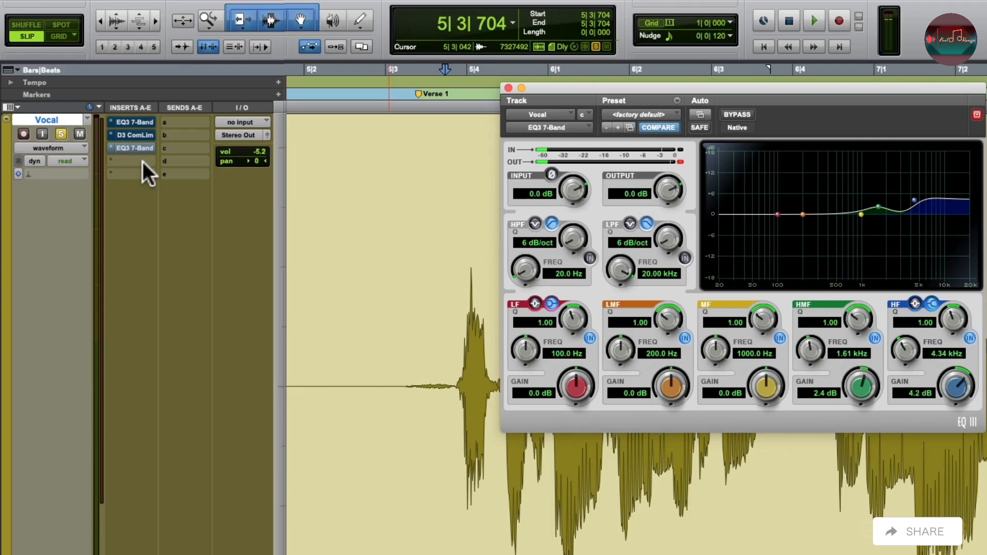
{"action": "key", "text": "space"}
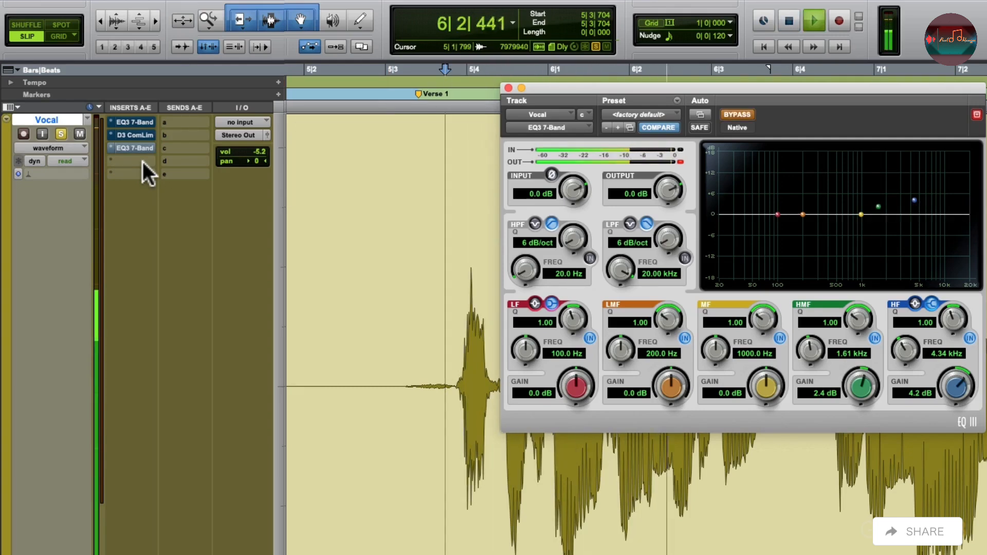
{"action": "key", "text": "space"}
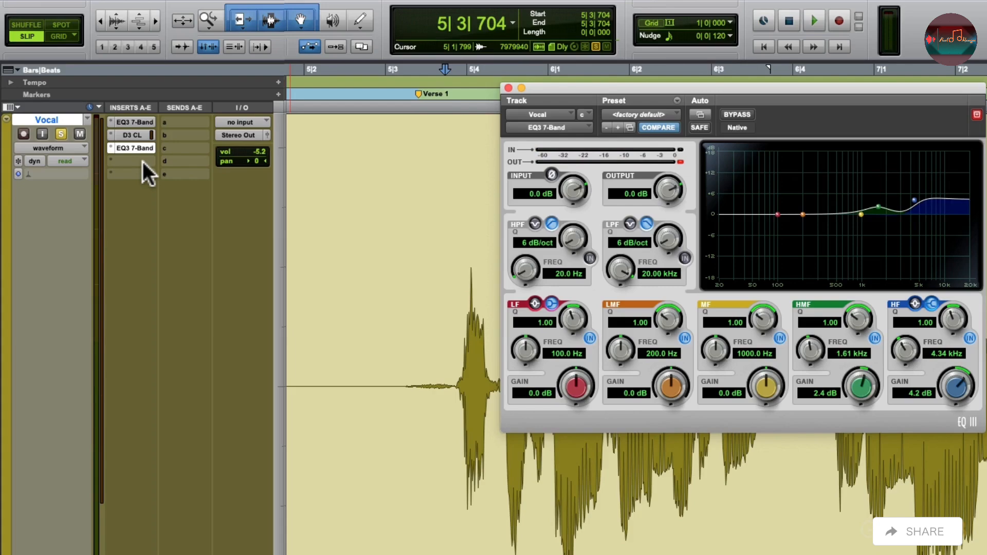
- Reduce the second EQ's high-shelf gain to 3.3 dB and its high-mid gain to 2.1 dB during playback
{"action": "key", "text": "space"}
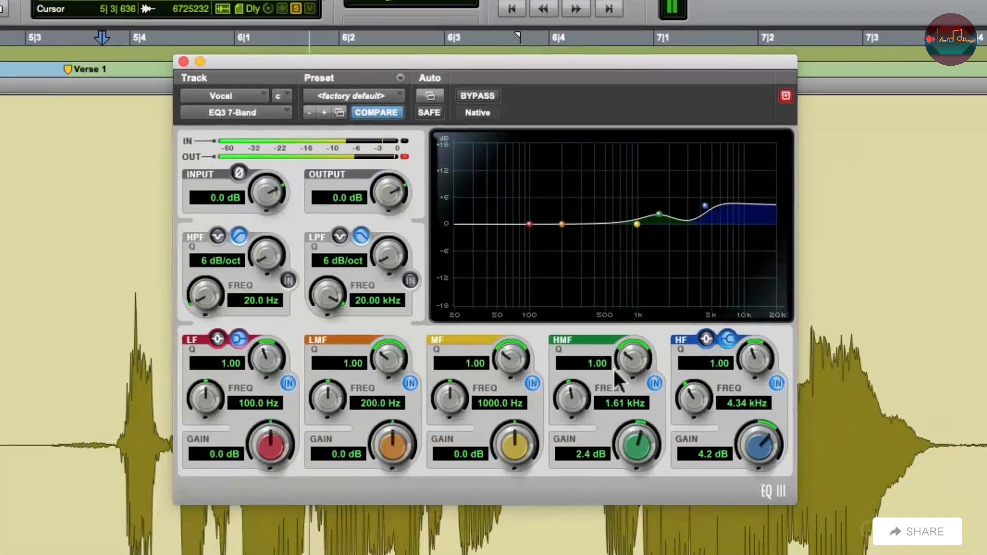
{"action": "left_click_drag", "start_coordinate": [761, 449], "coordinate": [761, 453]}
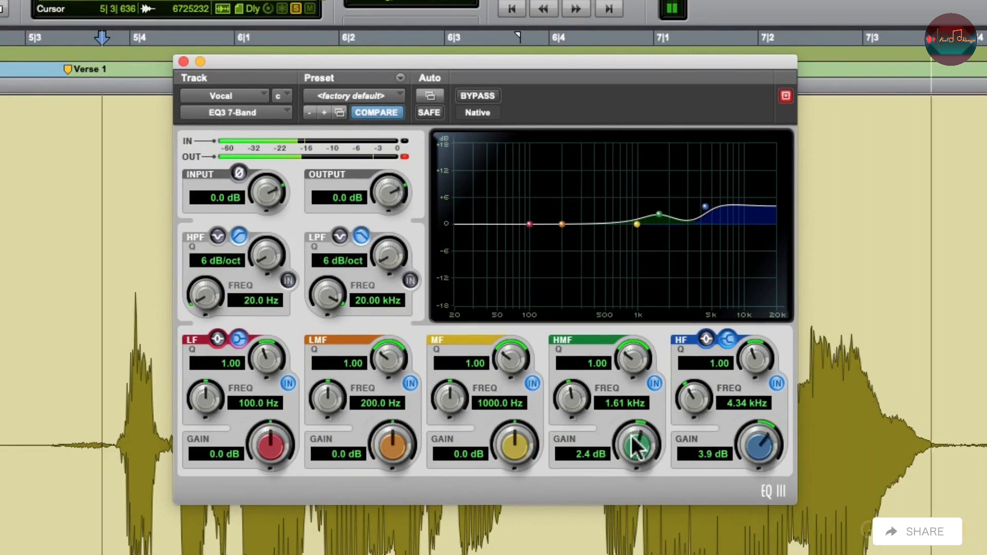
{"action": "left_click_drag", "start_coordinate": [637, 447], "coordinate": [637, 450]}
{"action": "left_click_drag", "start_coordinate": [752, 437], "coordinate": [751, 446]}
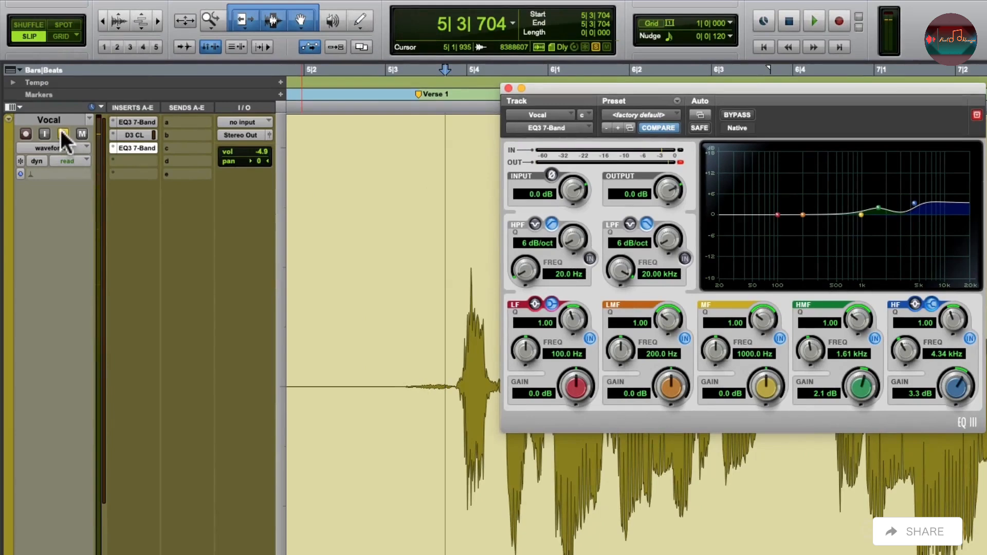
- Unsolo the Vocal track and set its output fader to -5.2 dB while playing the full mix
{"action": "left_click", "coordinate": [61, 131]}
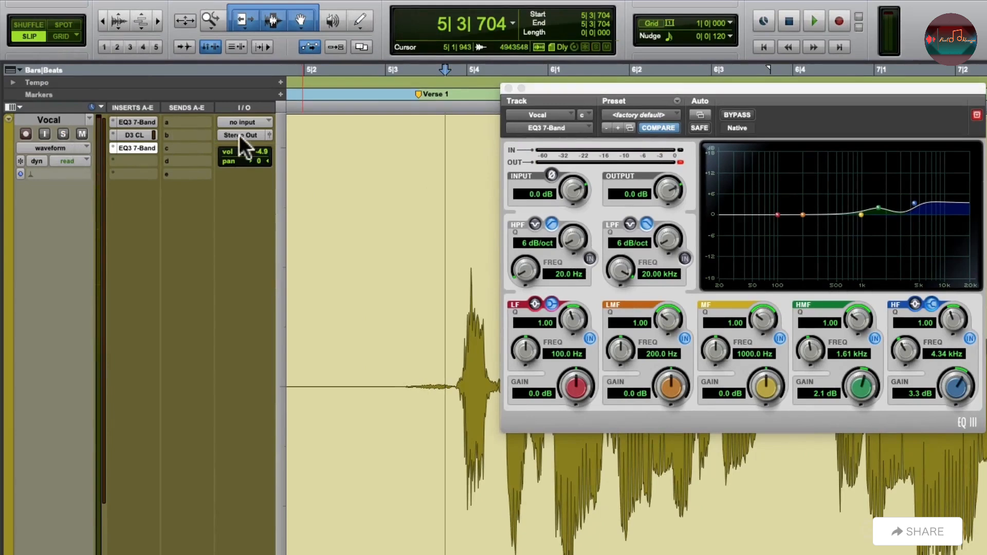
{"action": "left_click", "coordinate": [270, 134]}
{"action": "key", "text": "space"}
{"action": "left_click_drag", "start_coordinate": [387, 348], "coordinate": [387, 349]}
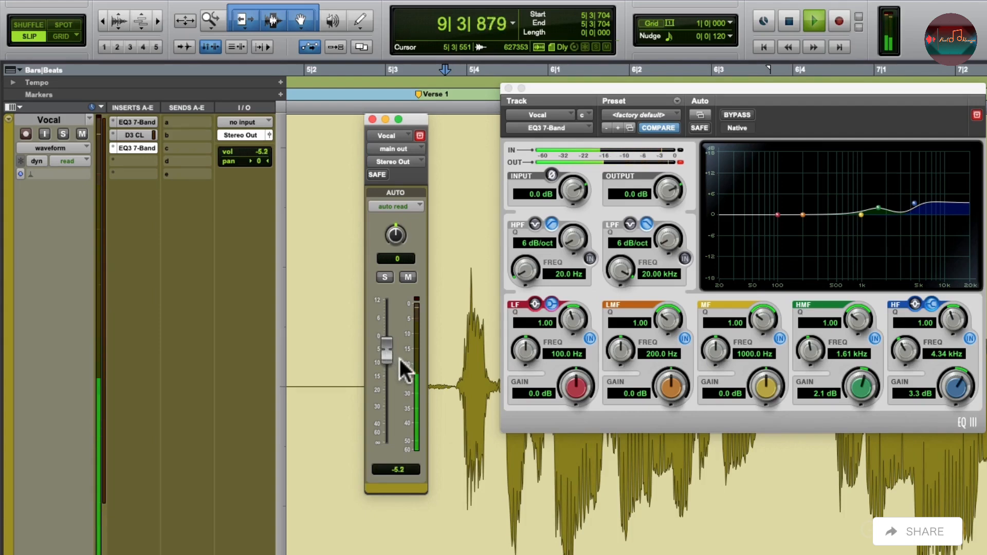
{"action": "key", "text": "space"}
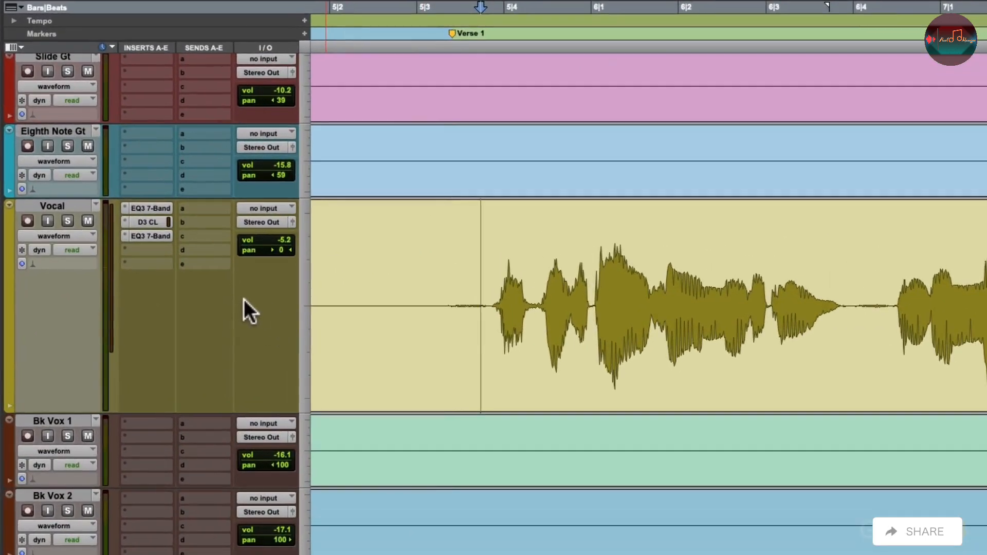
- Create a mono Aux Input track named Vocalverb, fed by the Vocal track's send a
{"action": "left_click", "coordinate": [183, 207]}
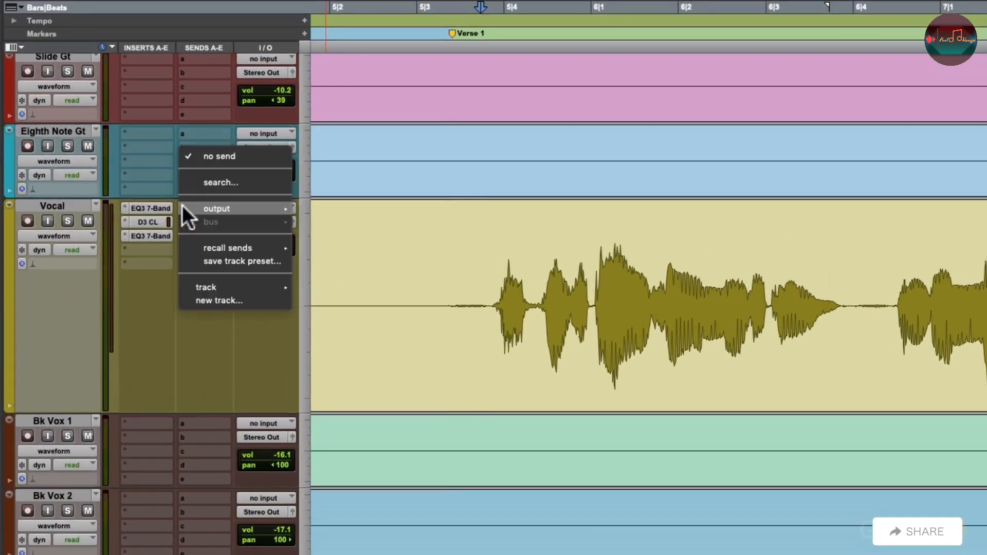
{"action": "left_click", "coordinate": [184, 301]}
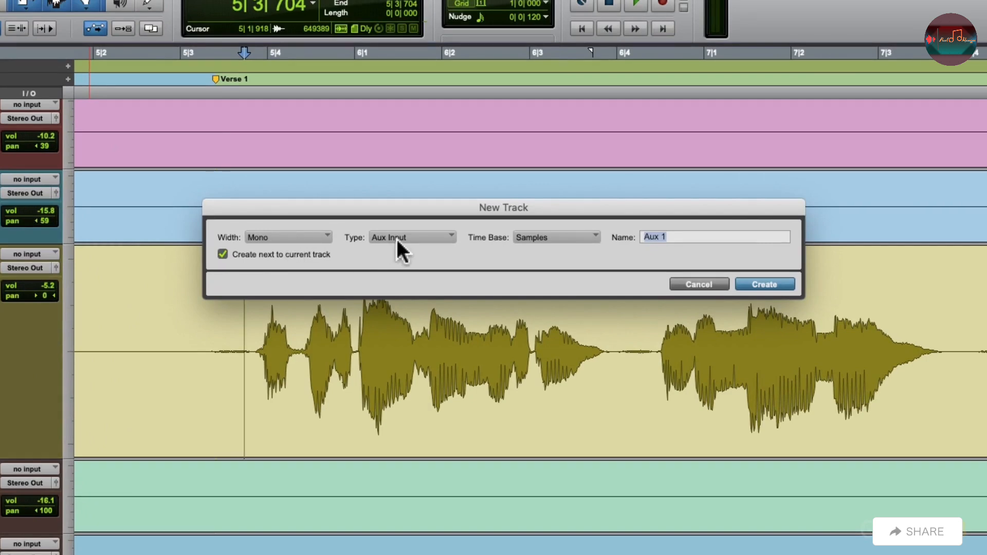
{"action": "type", "text": "Vocalverb"}
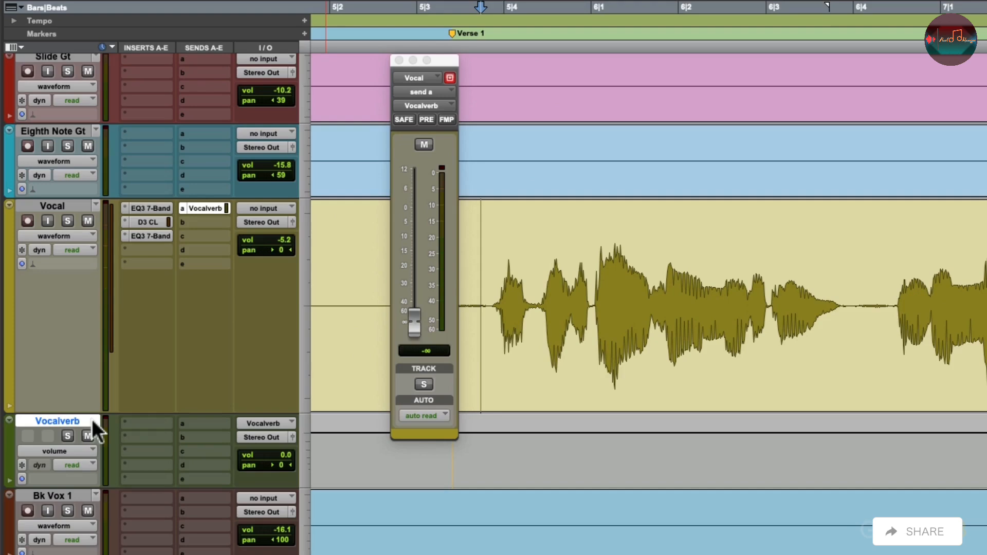
- Insert the D-Verb (mono/stereo) reverb in the first insert slot of the Vocalverb track
{"action": "left_click", "coordinate": [126, 419]}
{"action": "mouse_move", "coordinate": [165, 424]}
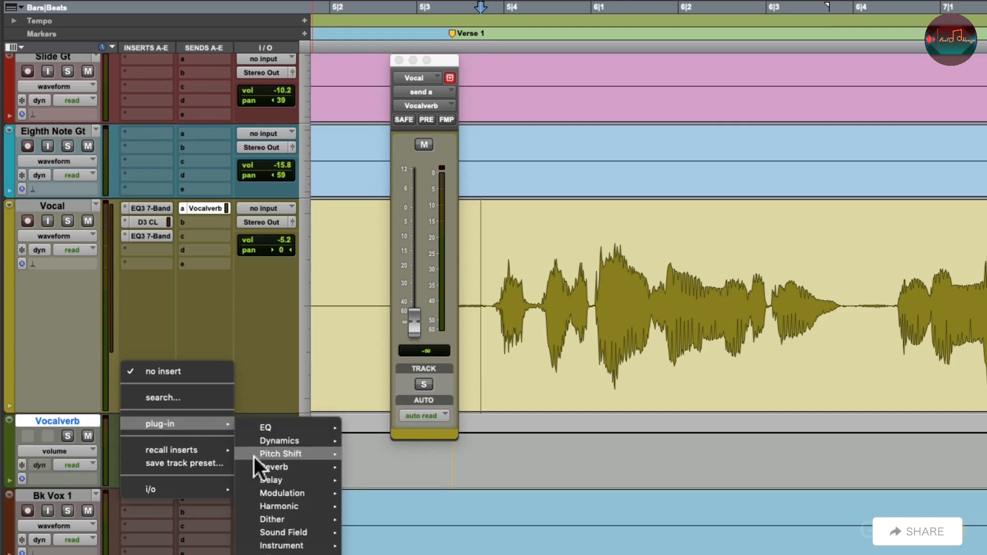
{"action": "mouse_move", "coordinate": [252, 466]}
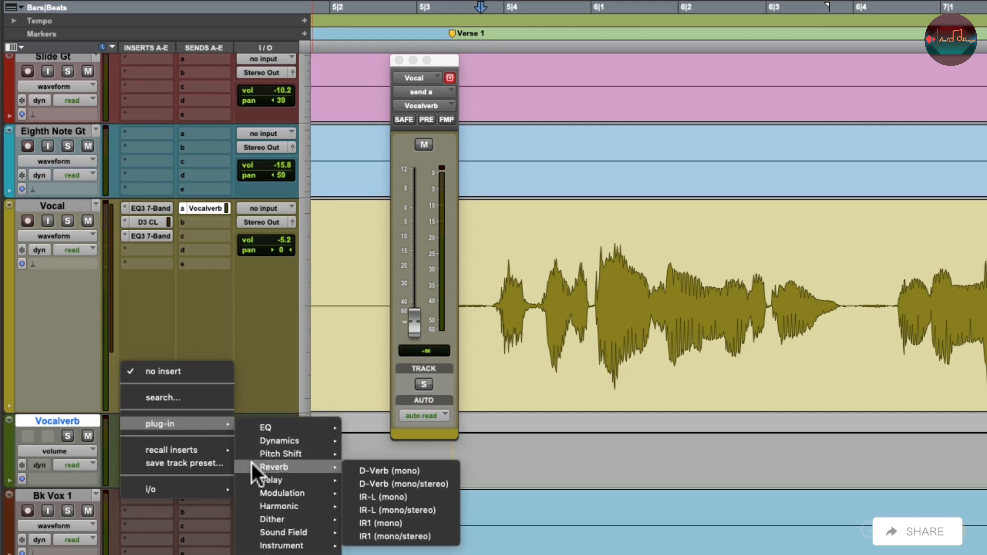
{"action": "left_click", "coordinate": [345, 480]}
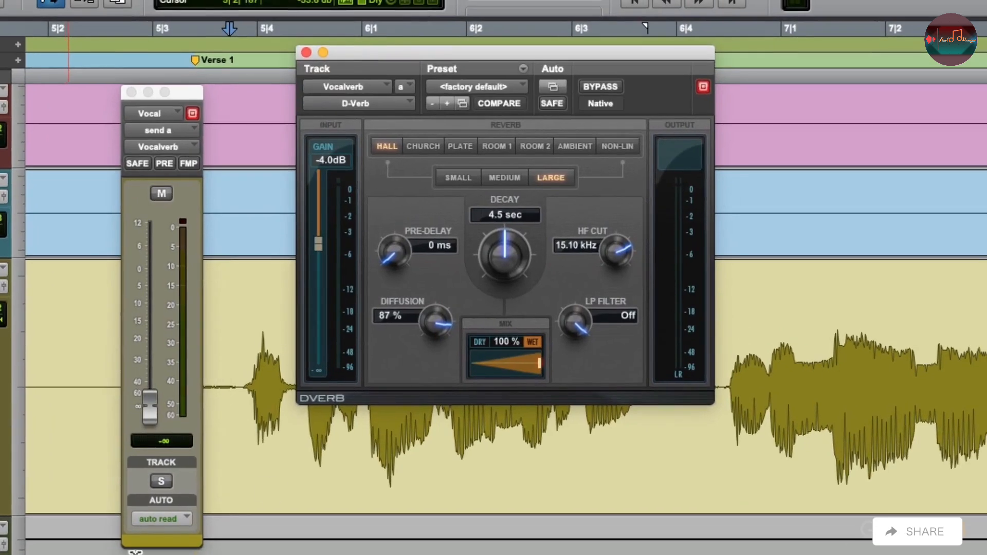
- Set D-Verb to the Plate algorithm with a 2.7 sec decay and a 90 ms pre-delay
{"action": "left_click", "coordinate": [459, 145]}
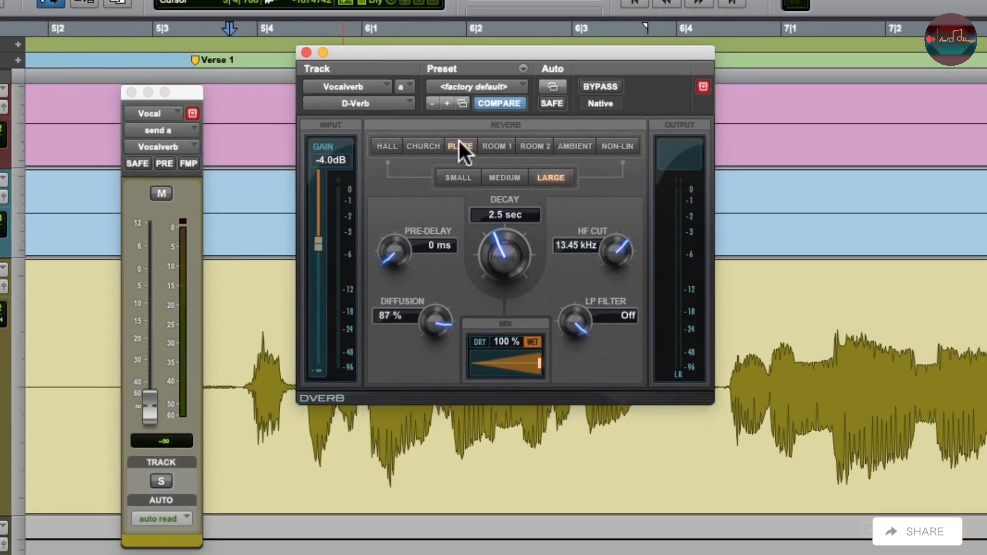
{"action": "left_click_drag", "start_coordinate": [495, 252], "coordinate": [495, 249]}
{"action": "left_click", "coordinate": [441, 246]}
{"action": "type", "text": "90"}
{"action": "key", "text": "Return"}
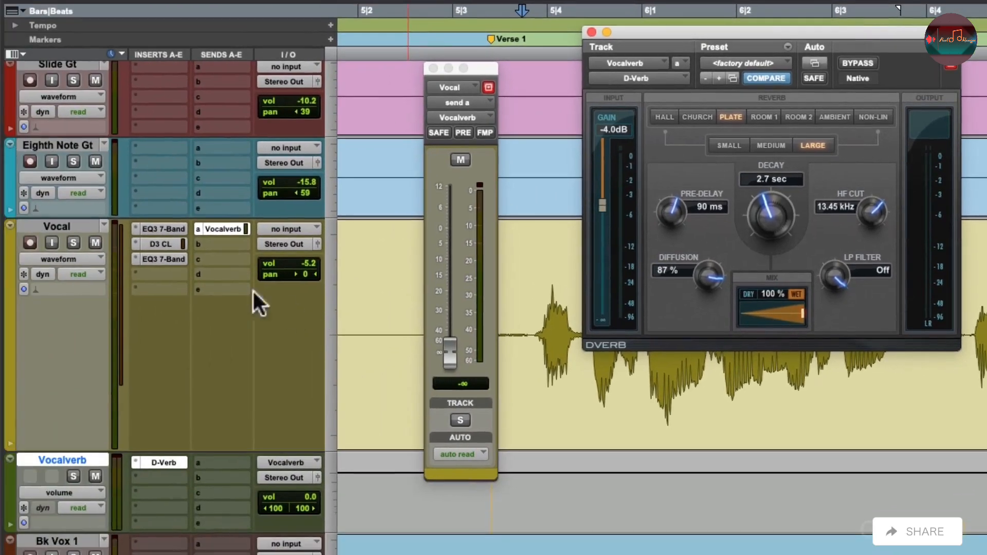
- Solo the Vocal track and raise its send to Vocalverb to -21.8 dB
{"action": "left_click", "coordinate": [78, 244]}
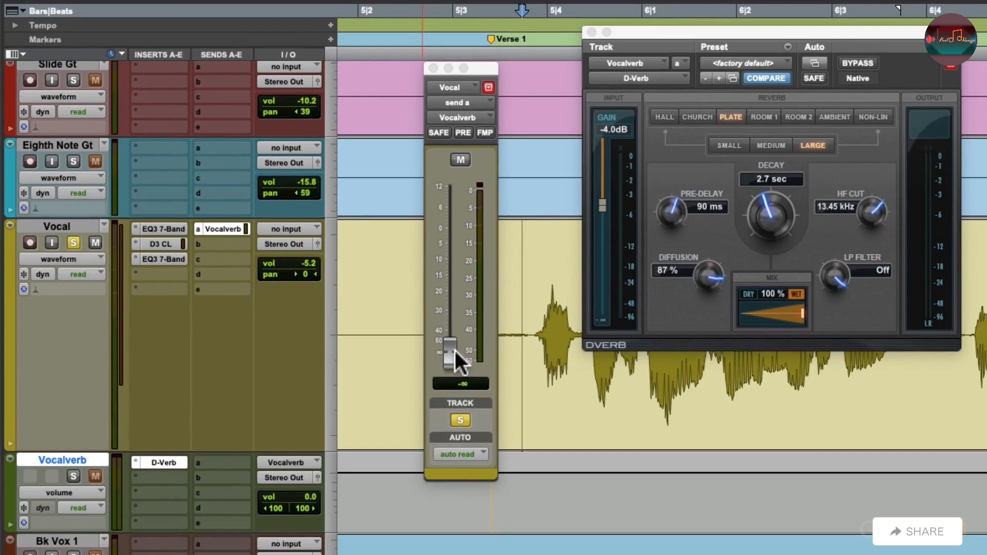
{"action": "left_click_drag", "start_coordinate": [450, 347], "coordinate": [460, 288]}
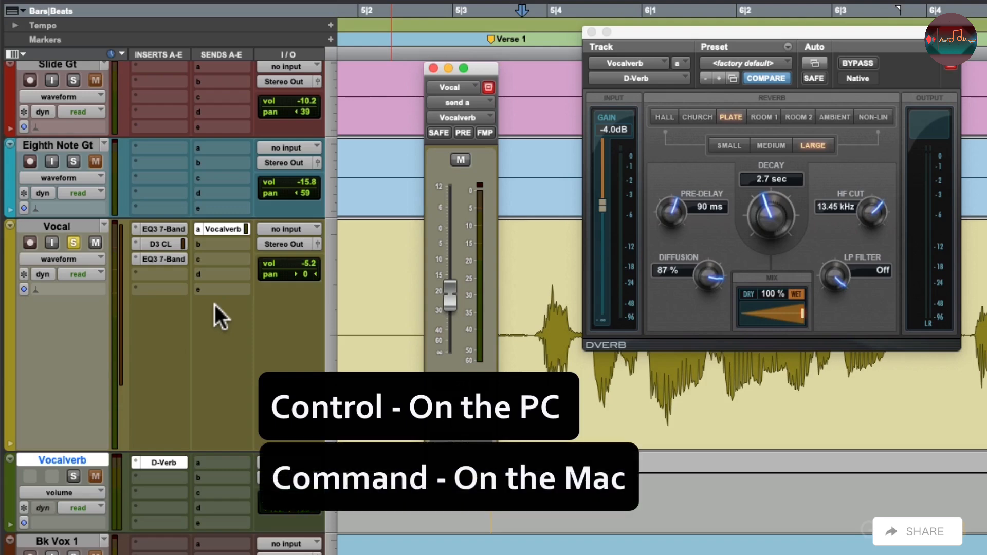
- Put the Vocalverb track in solo-safe mode so its reverb can be heard with the soloed Vocal
{"action": "left_click", "coordinate": [75, 476], "text": "super"}
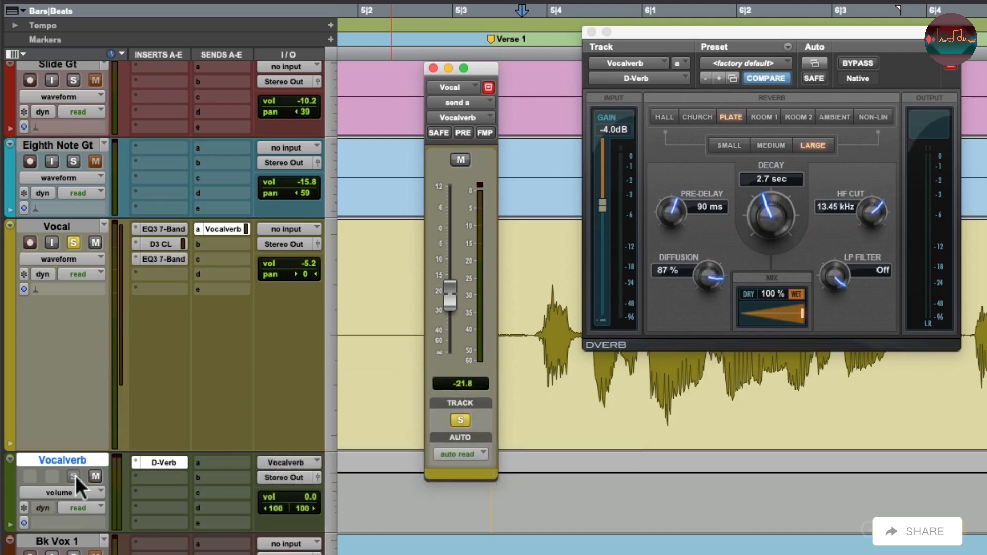
{"action": "left_click", "coordinate": [75, 476]}
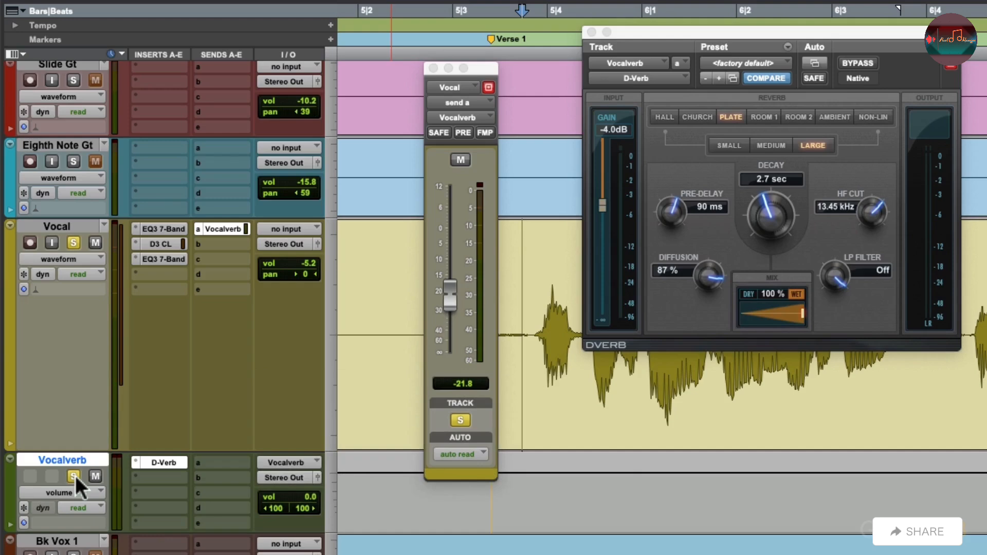
{"action": "left_click", "coordinate": [75, 476]}
{"action": "mouse_move", "coordinate": [452, 291]}
{"action": "left_mouse_down"}
{"action": "mouse_move", "coordinate": [452, 268]}
{"action": "mouse_move", "coordinate": [451, 291]}
{"action": "left_mouse_up"}
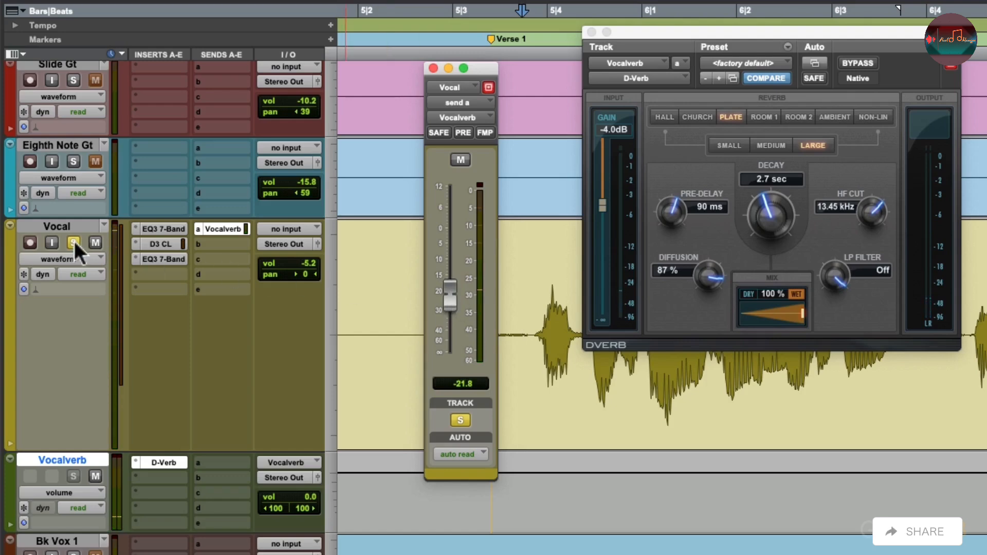
- Unsolo the Vocal track, set its Vocalverb send to -23.5 dB against the full mix, and close the send window
{"action": "left_click", "coordinate": [75, 241]}
{"action": "left_click", "coordinate": [453, 297]}
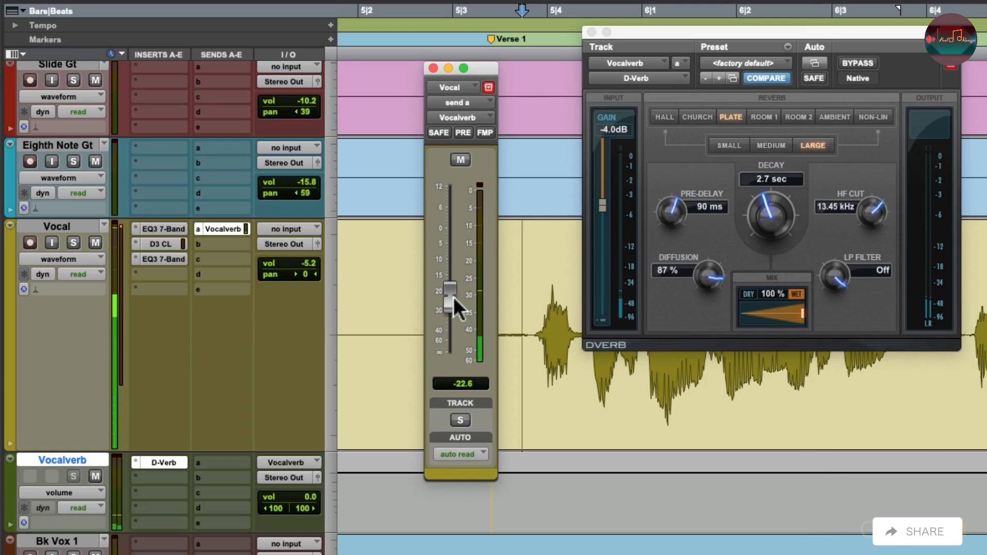
{"action": "left_click_drag", "start_coordinate": [453, 297], "coordinate": [453, 299]}
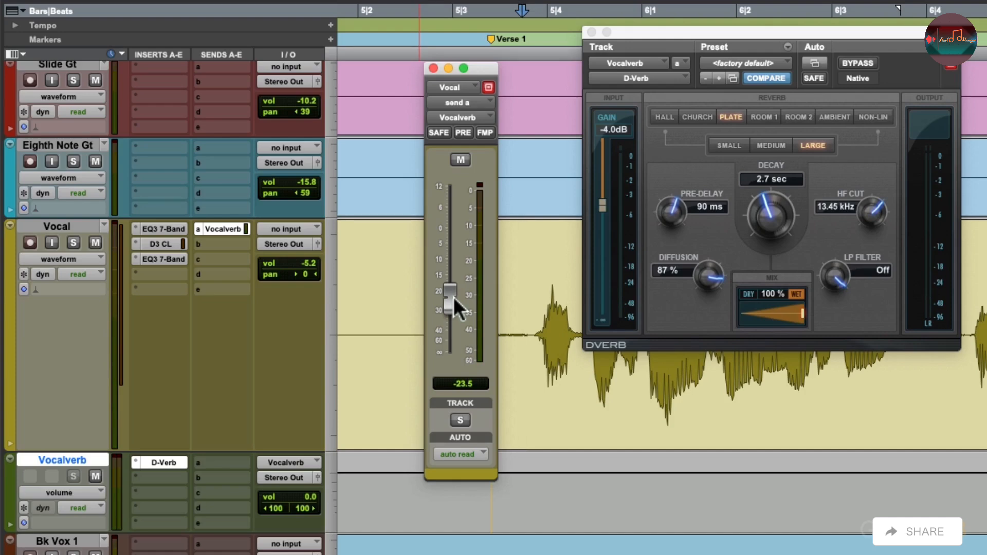
{"action": "left_click", "coordinate": [433, 68]}
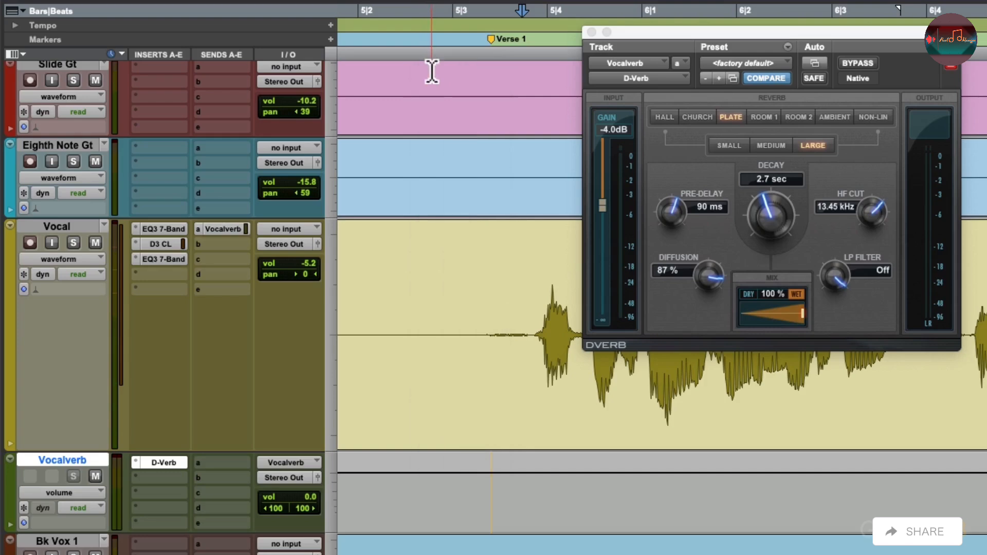
- Create a mono Aux Input track named Echo, fed by the Vocal track's send b
{"action": "left_click", "coordinate": [200, 243]}
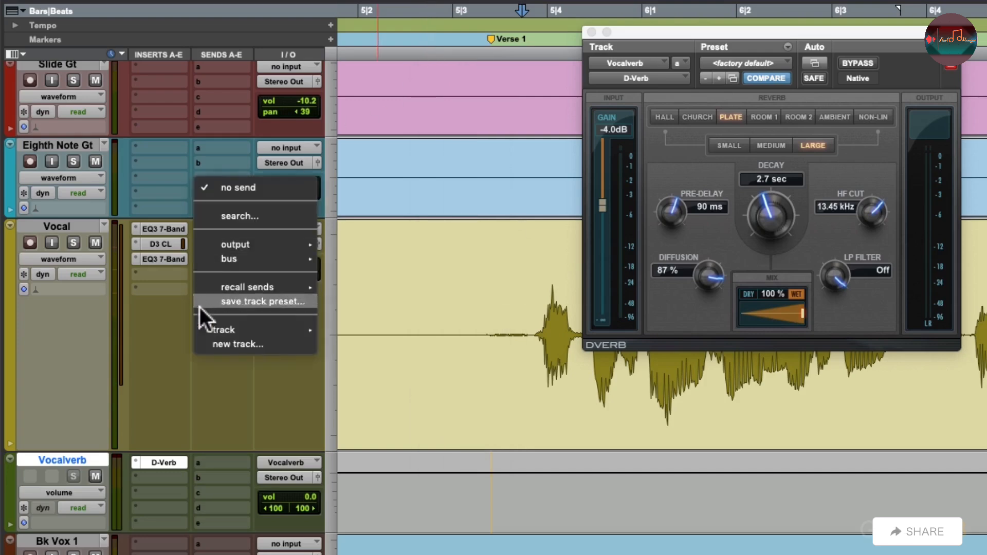
{"action": "left_click", "coordinate": [203, 339]}
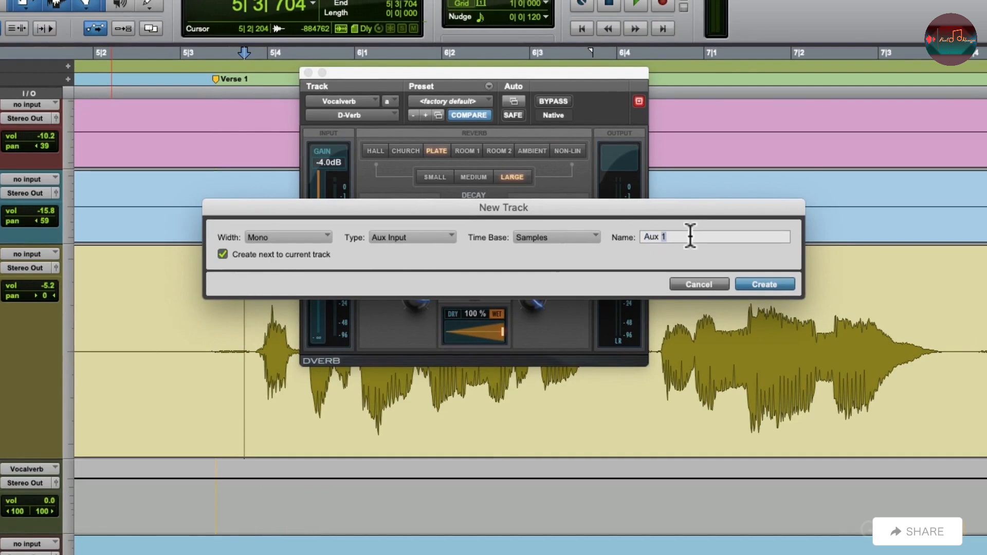
{"action": "type", "text": "Echo"}
{"action": "key", "text": "Return"}
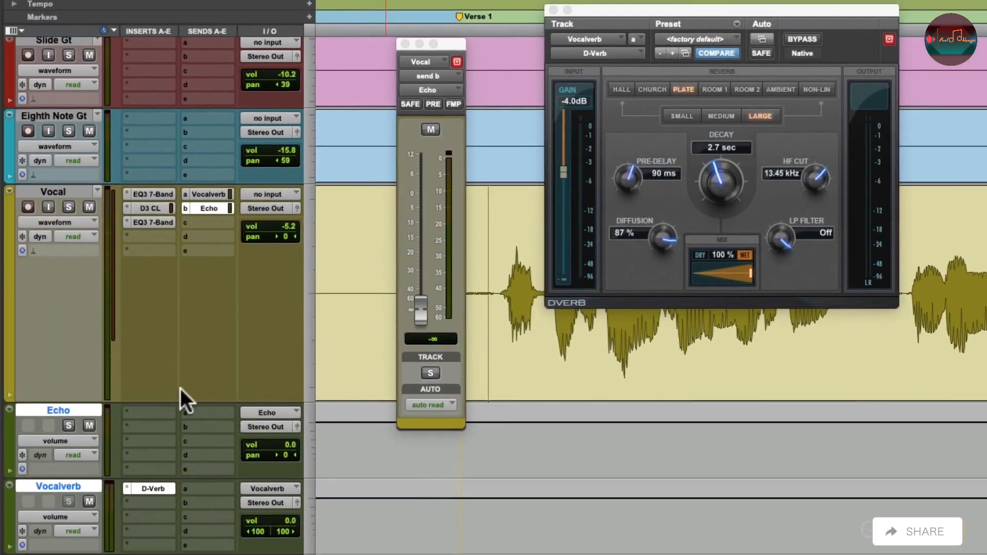
- Insert the Mod Delay III (mono/stereo) plug-in in the first insert slot of the Echo track
{"action": "left_click", "coordinate": [134, 412]}
{"action": "mouse_move", "coordinate": [136, 411]}
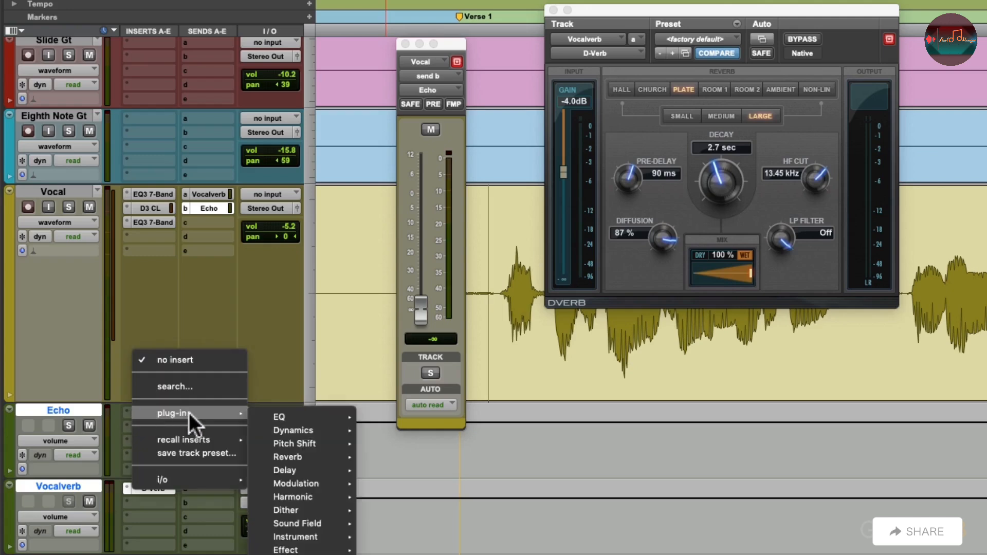
{"action": "mouse_move", "coordinate": [279, 471]}
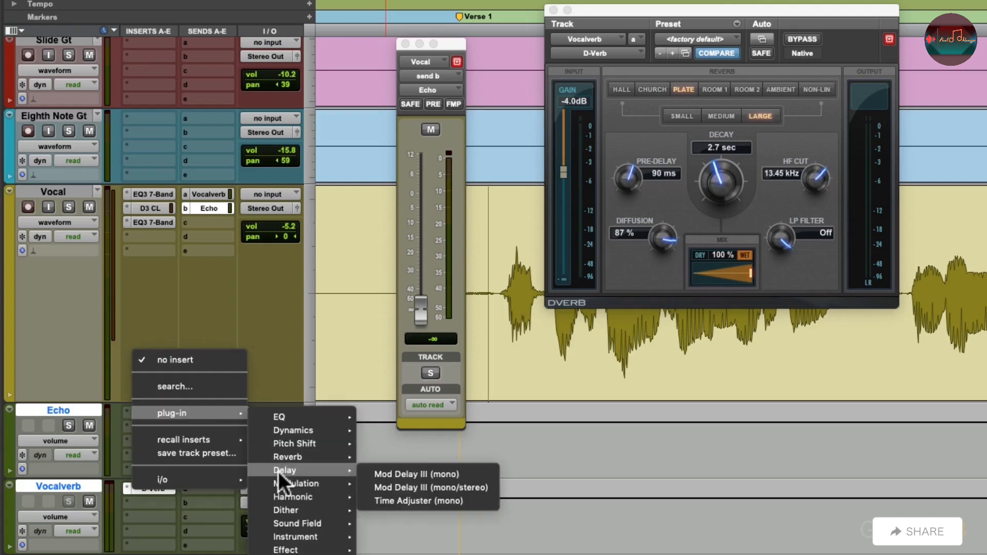
{"action": "left_click", "coordinate": [365, 486]}
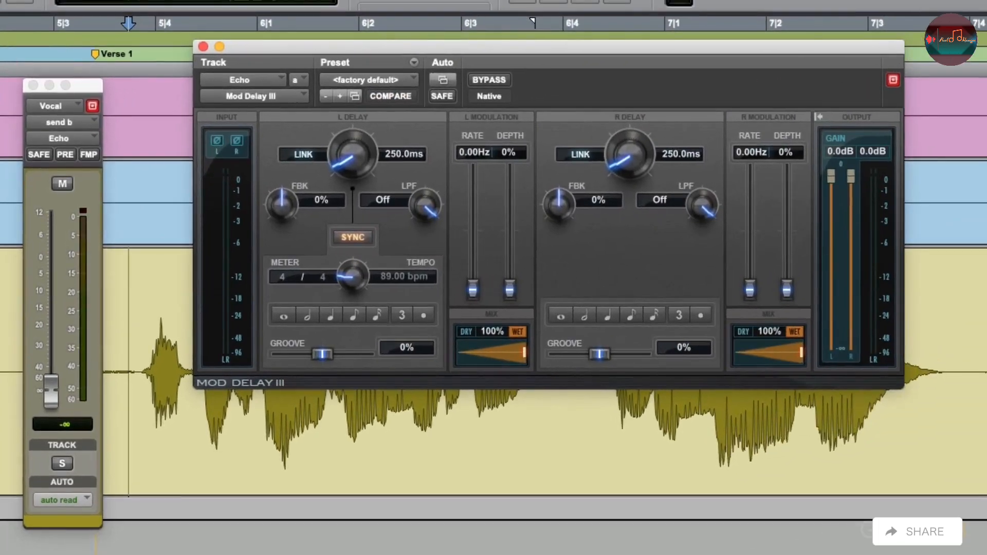
- Set Mod Delay III's left delay to 180 ms and its right delay to 300 ms
{"action": "left_click", "coordinate": [403, 152]}
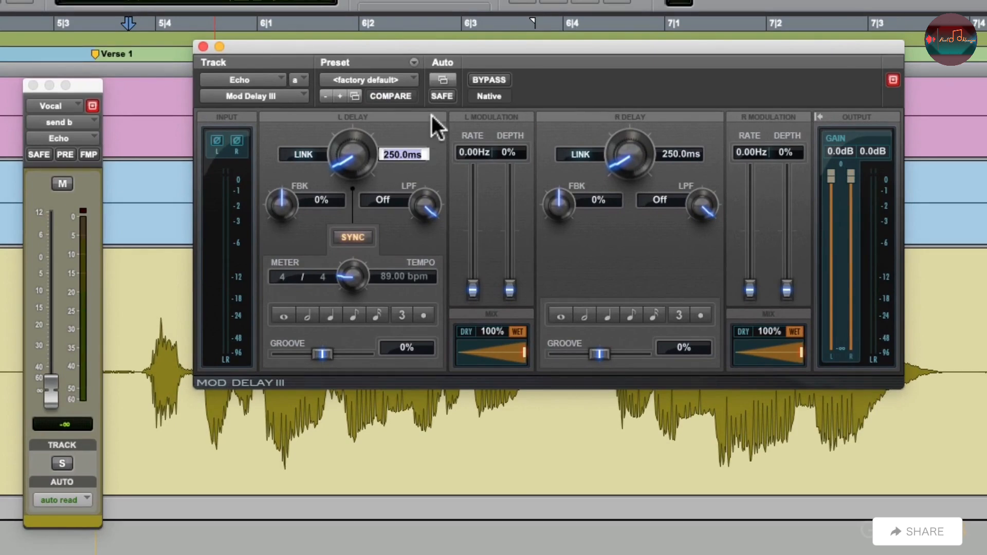
{"action": "type", "text": "180"}
{"action": "key", "text": "Return"}
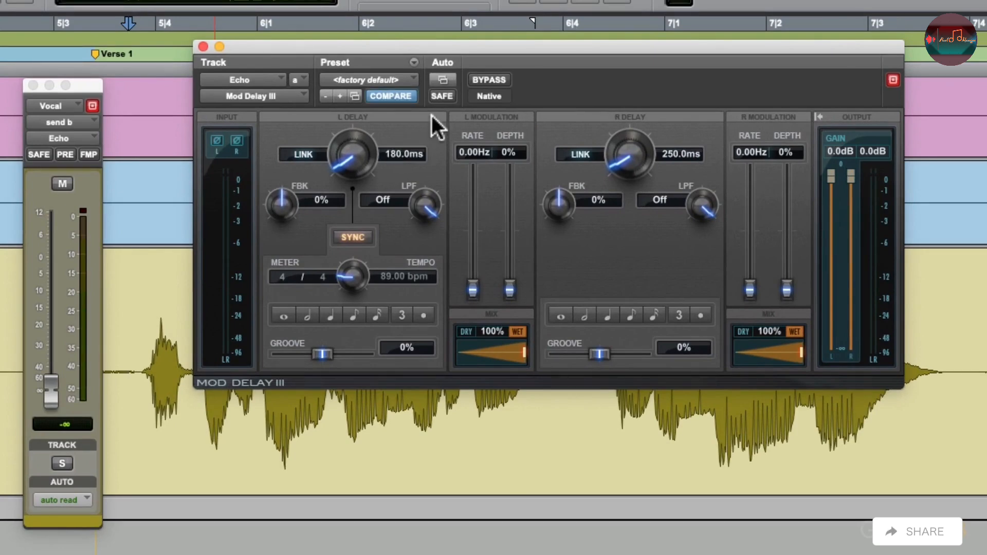
{"action": "left_click", "coordinate": [672, 155]}
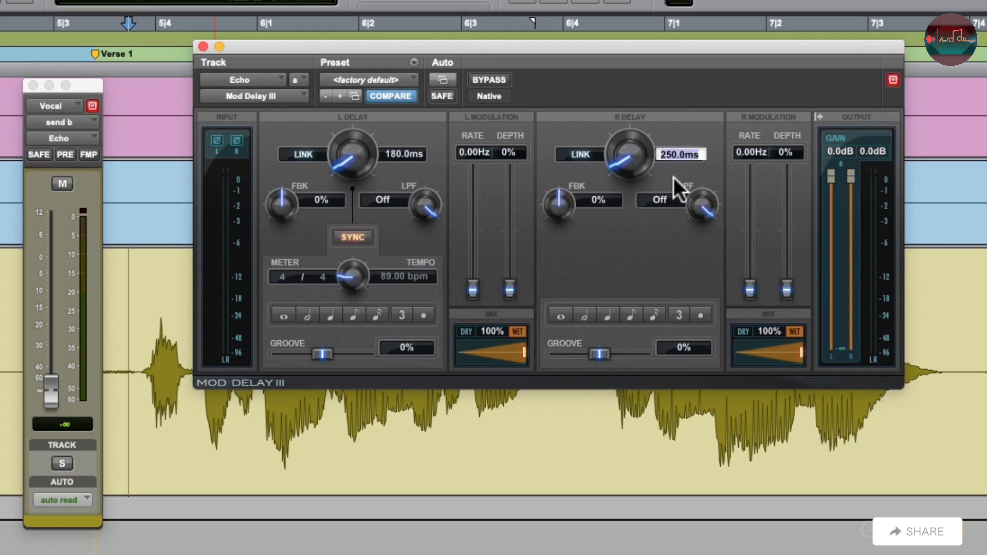
{"action": "type", "text": "300"}
{"action": "key", "text": "Return"}
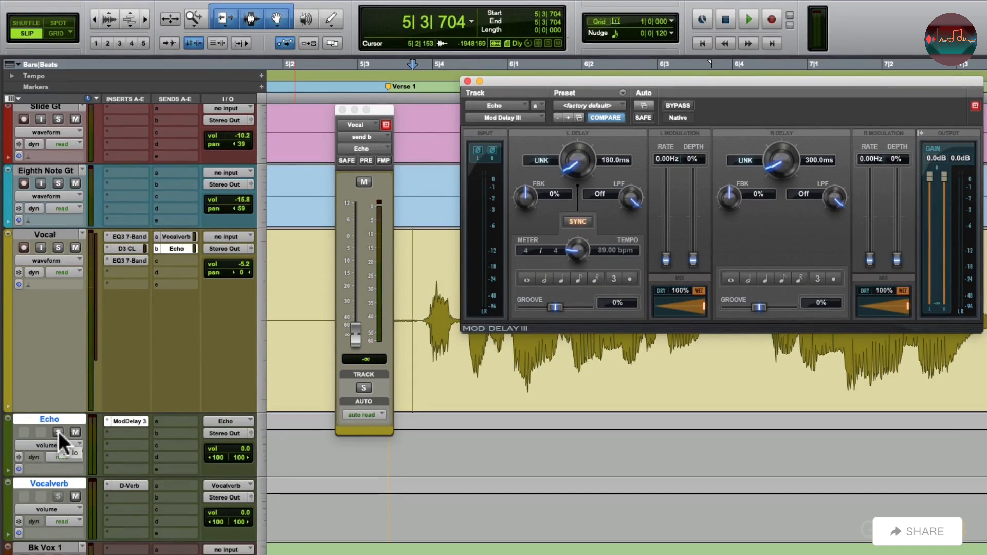
- Solo the Vocal track and raise its Echo send to -16.3 dB while playing the phrase
{"action": "left_click", "coordinate": [58, 248]}
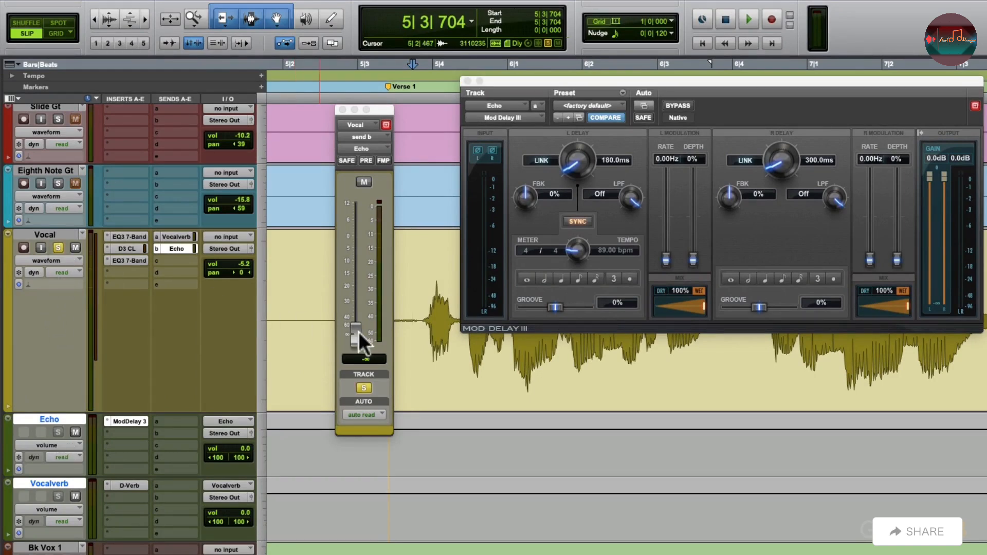
{"action": "key", "text": "space"}
{"action": "left_click_drag", "start_coordinate": [359, 332], "coordinate": [362, 274]}
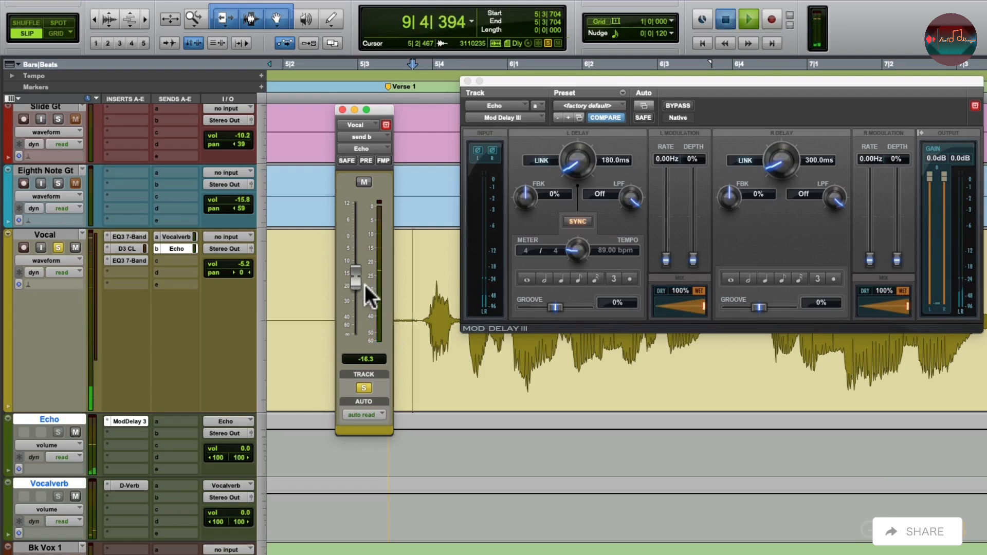
{"action": "key", "text": "space"}
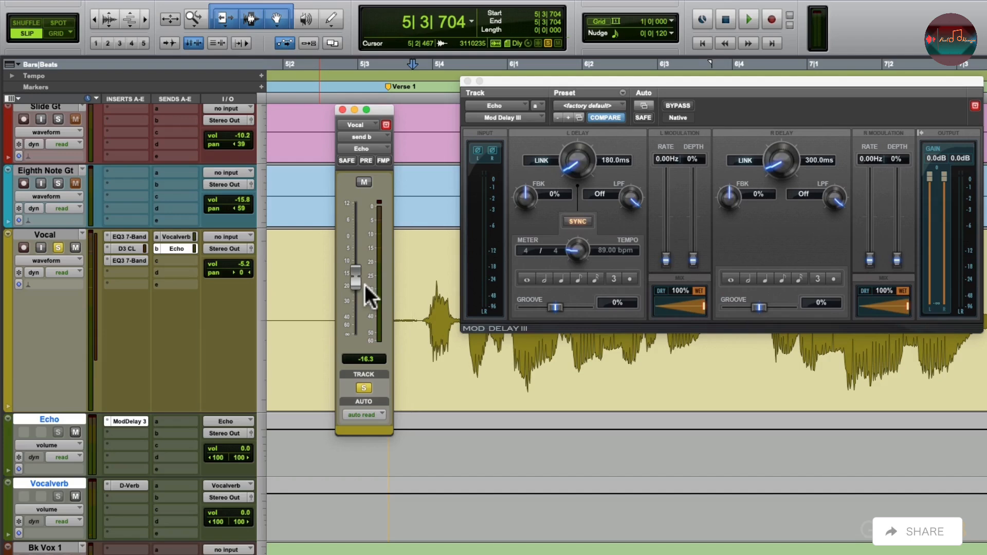
- Unsolo the Vocal track and lower its Echo send to -27.2 dB while playing the full mix
{"action": "left_click", "coordinate": [54, 247]}
{"action": "key", "text": "space"}
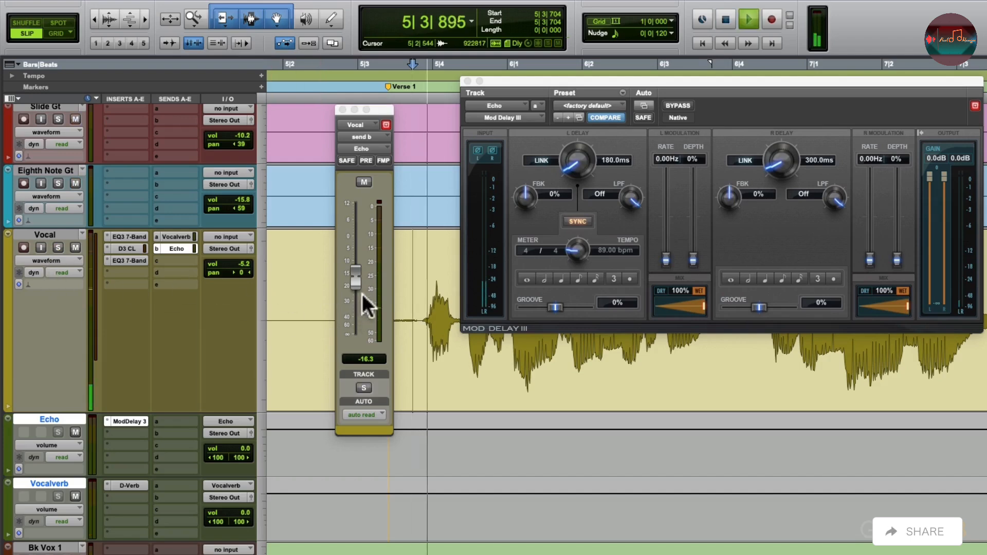
{"action": "left_click_drag", "start_coordinate": [356, 278], "coordinate": [356, 298]}
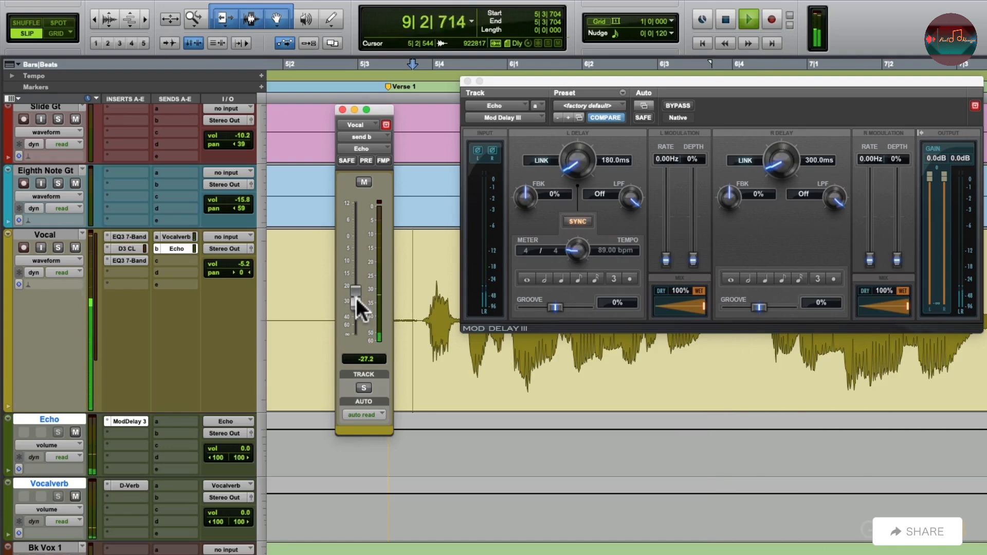
{"action": "key", "text": "space"}
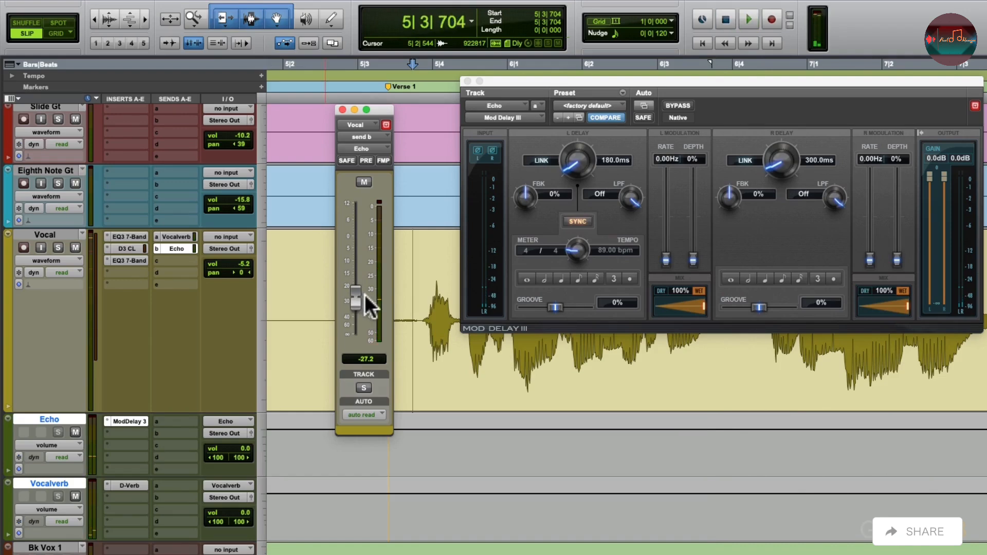